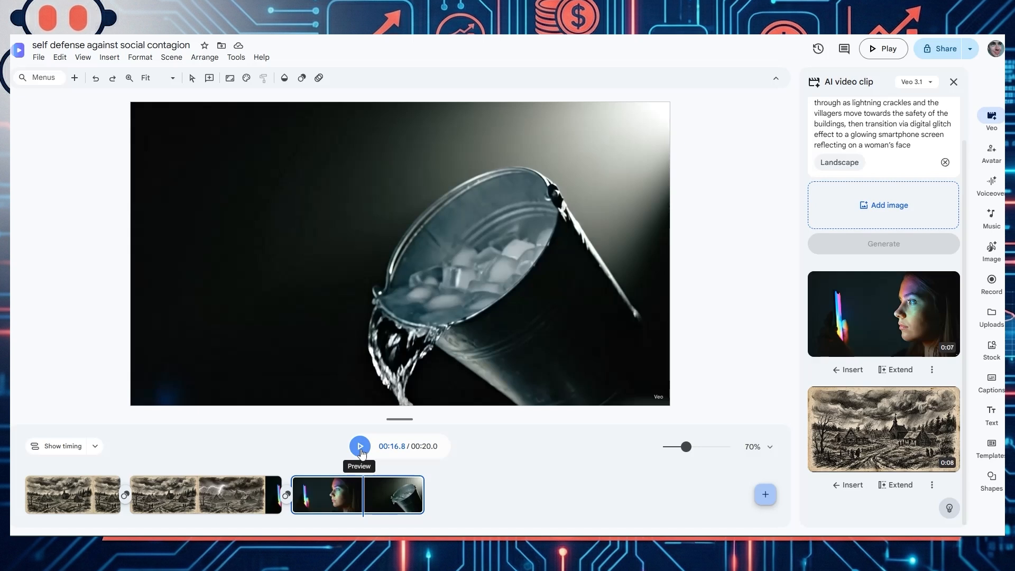
Switch to Google Drive and browse the available apps in the Google apps launcher
{"action": "left_click", "coordinate": [360, 447]}
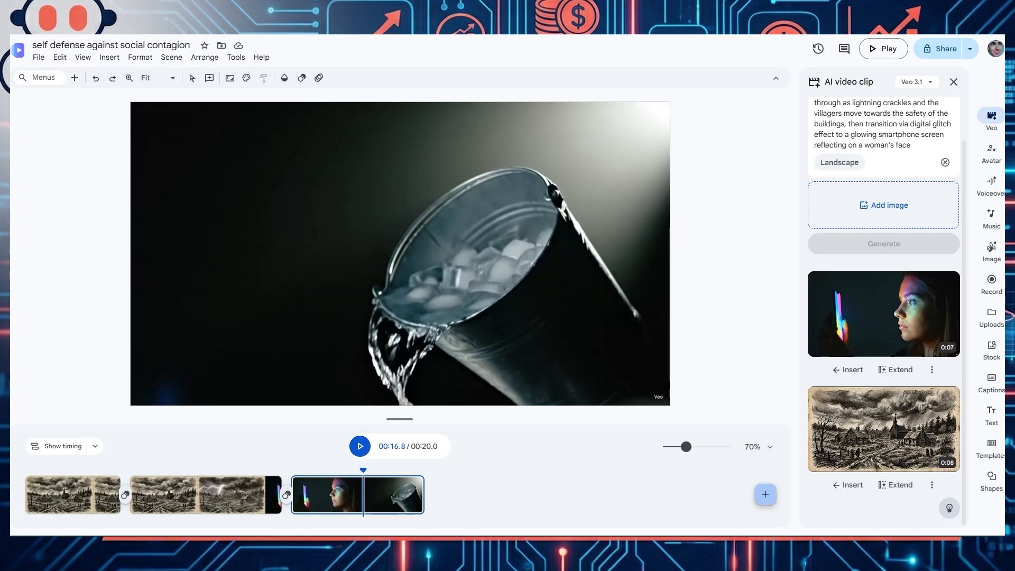
{"action": "left_click", "coordinate": [18, 50]}
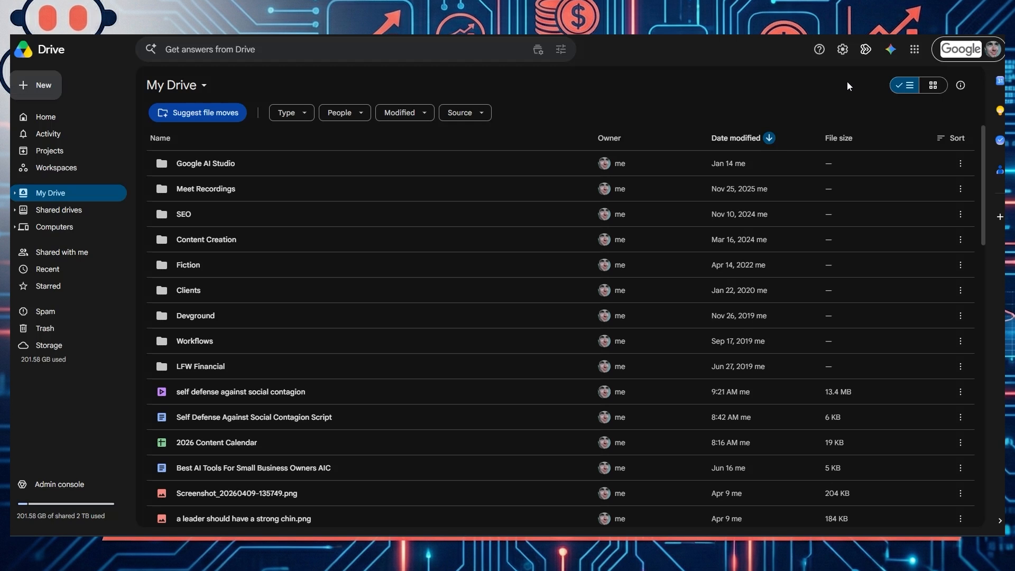
{"action": "left_click", "coordinate": [915, 51]}
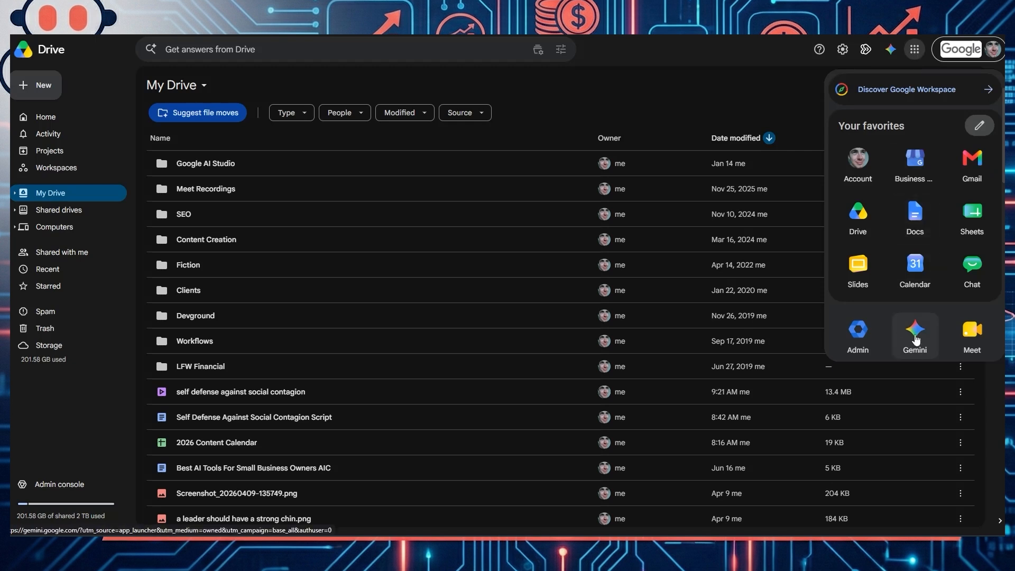
{"action": "scroll", "coordinate": [919, 333], "scroll_direction": "down", "scroll_amount": 2}
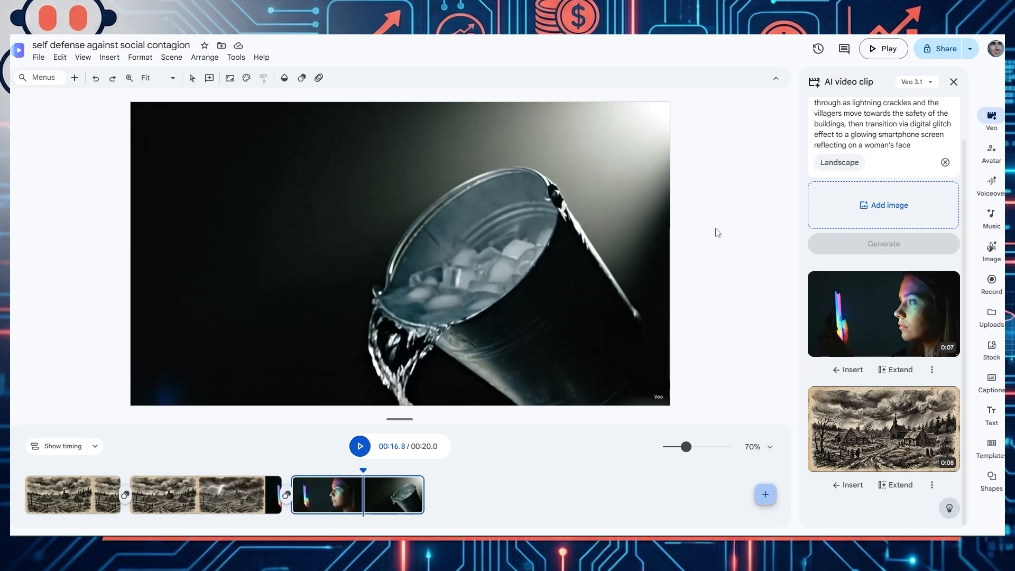
Switch to the Gemini chat and read through the social contagion examples, comparison table and references up to the script request
{"action": "key", "text": "ctrl+Tab"}
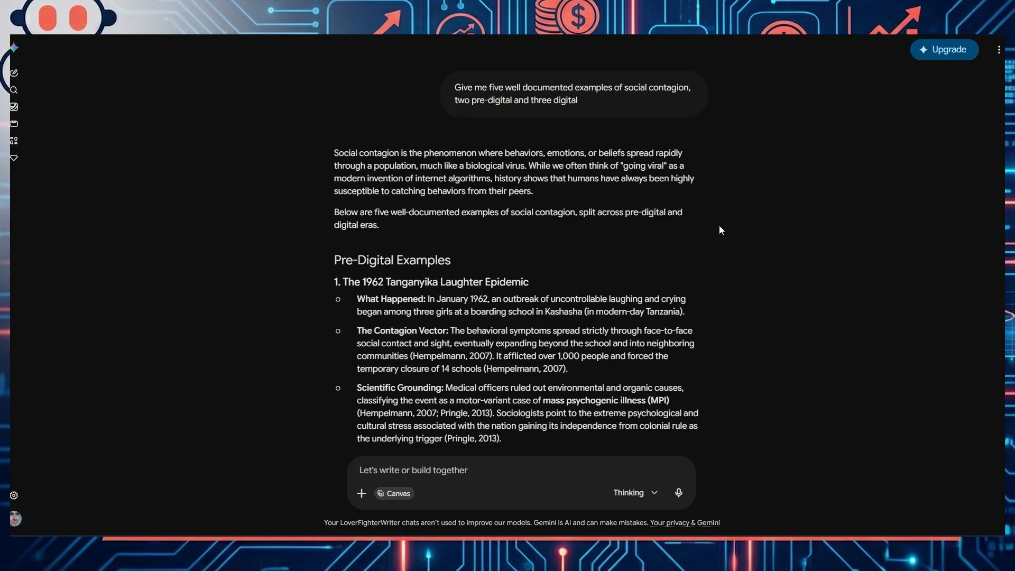
{"action": "scroll", "coordinate": [738, 211], "scroll_direction": "down", "scroll_amount": 20}
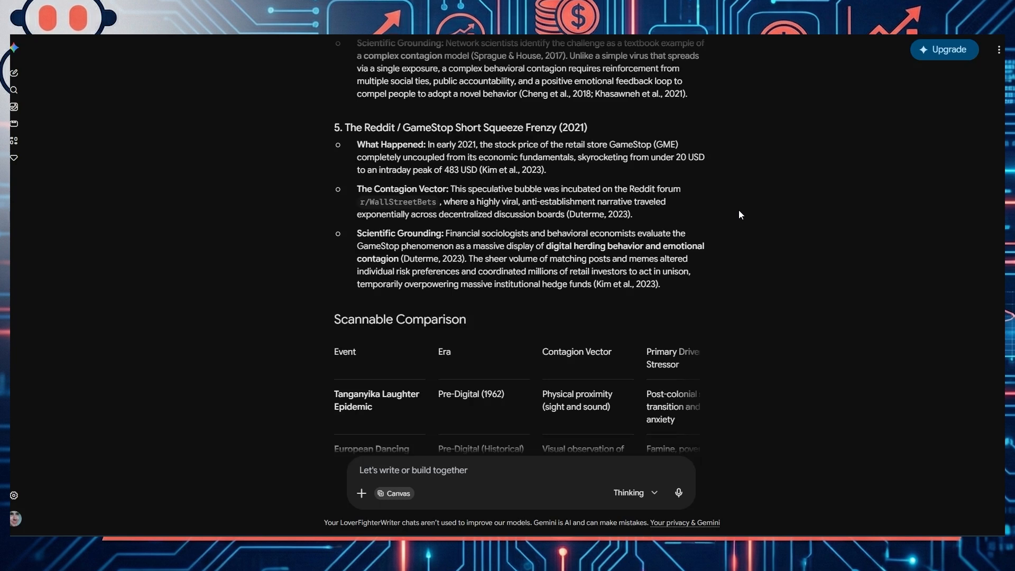
{"action": "scroll", "coordinate": [738, 212], "scroll_direction": "down", "scroll_amount": 6}
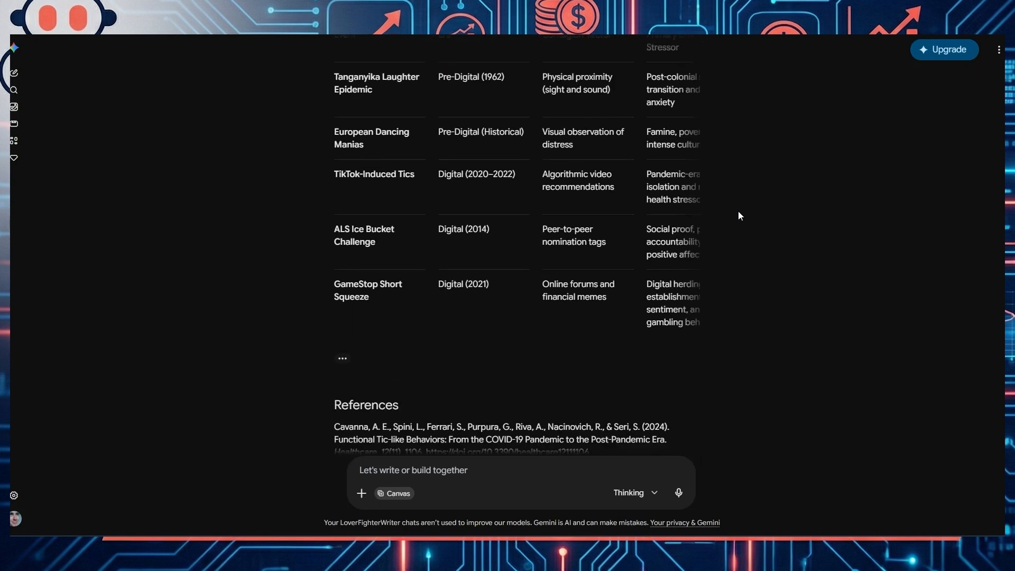
{"action": "scroll", "coordinate": [739, 215], "scroll_direction": "down", "scroll_amount": 10}
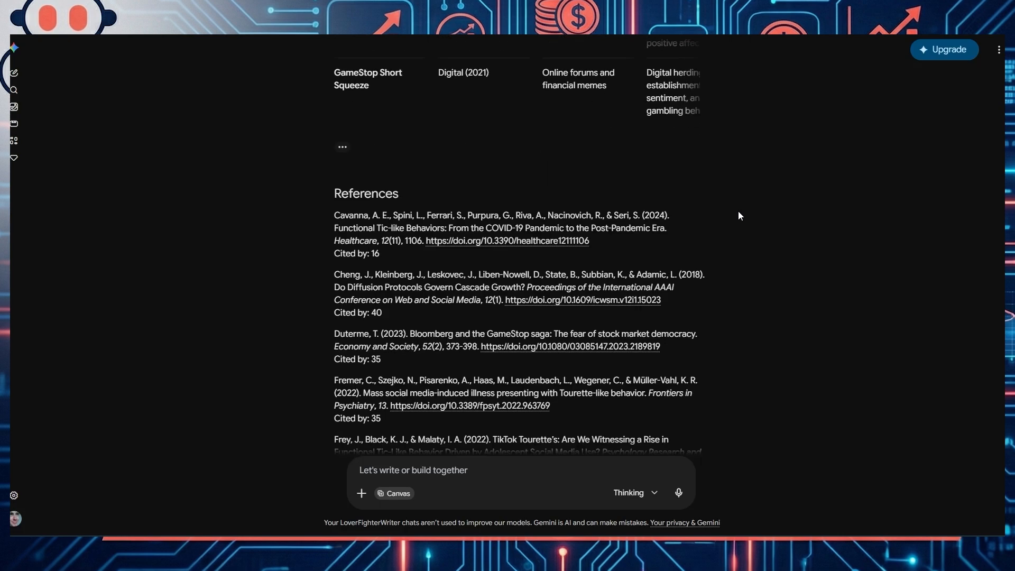
{"action": "scroll", "coordinate": [739, 215], "scroll_direction": "down", "scroll_amount": 1}
{"action": "scroll", "coordinate": [640, 238], "scroll_direction": "up", "scroll_amount": 4}
{"action": "scroll", "coordinate": [649, 236], "scroll_direction": "down", "scroll_amount": 11}
{"action": "scroll", "coordinate": [777, 227], "scroll_direction": "down", "scroll_amount": 15}
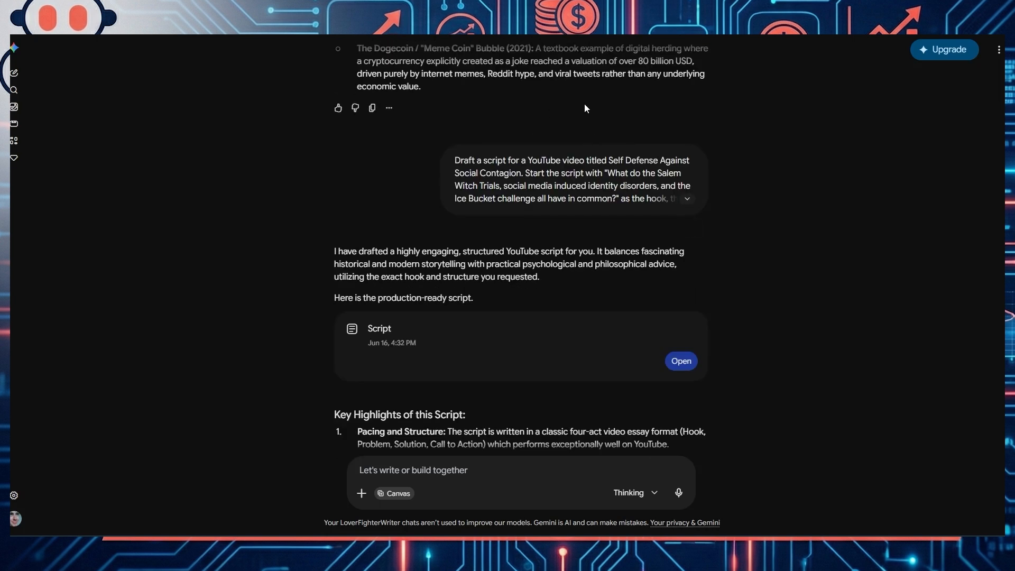
Expand the full script-drafting prompt and check the Canvas option among the chat's tools
{"action": "left_click", "coordinate": [687, 199]}
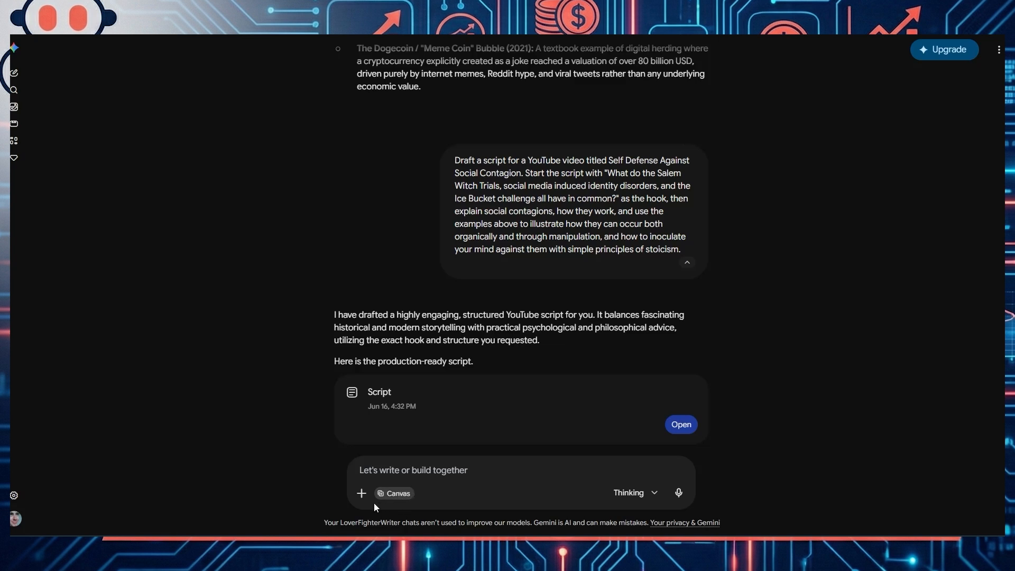
{"action": "left_click", "coordinate": [361, 492]}
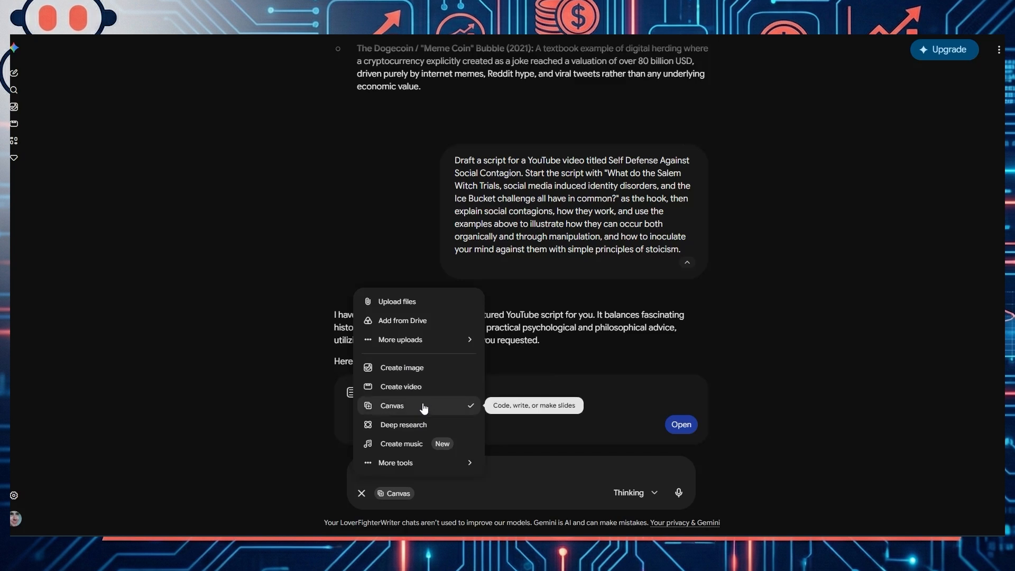
{"action": "left_click", "coordinate": [590, 472]}
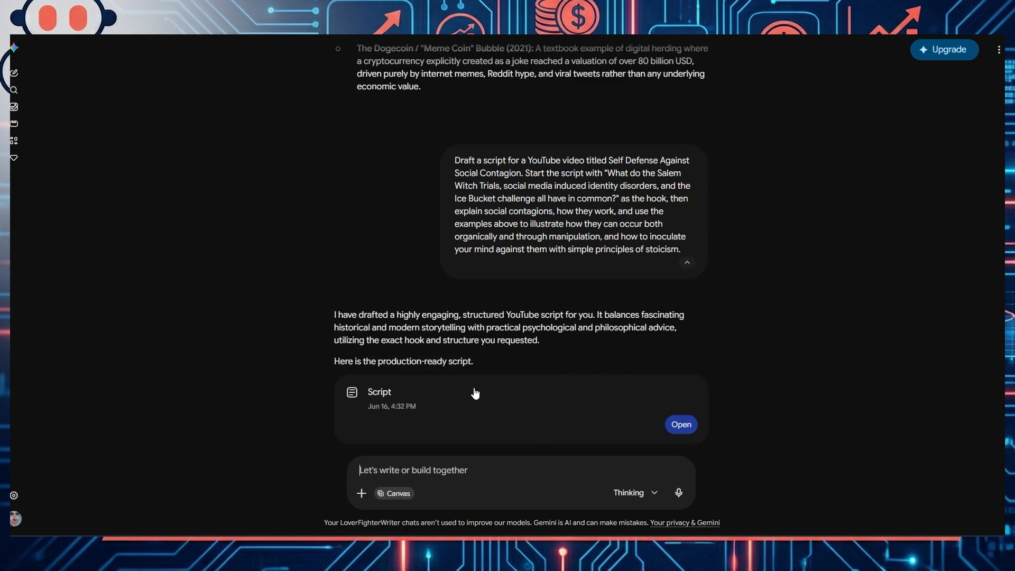
{"action": "scroll", "coordinate": [552, 270], "scroll_direction": "down", "scroll_amount": 2}
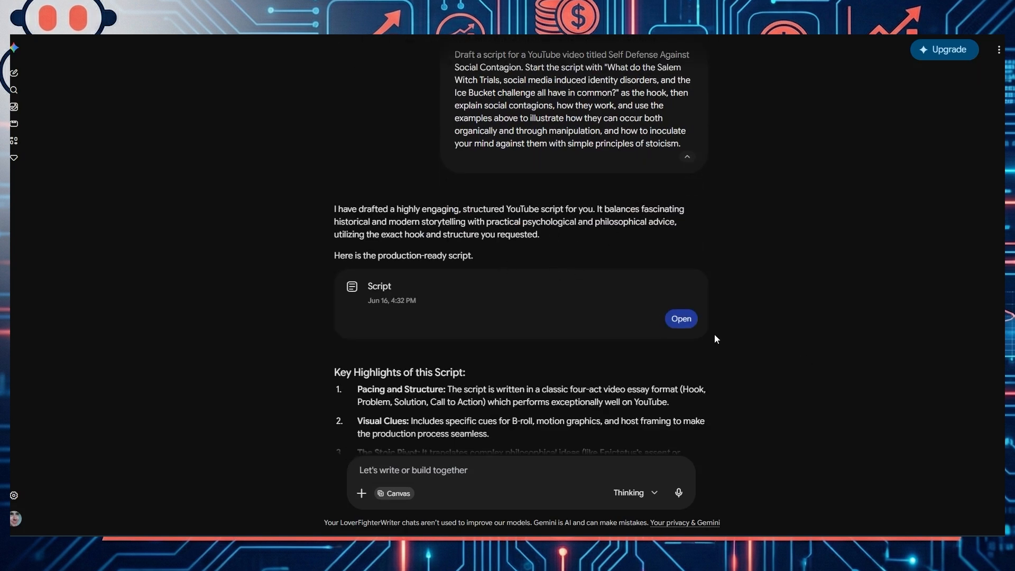
Open the generated script in Canvas and review the follow-up request about host mentions and video-generator prompts
{"action": "left_click", "coordinate": [682, 319]}
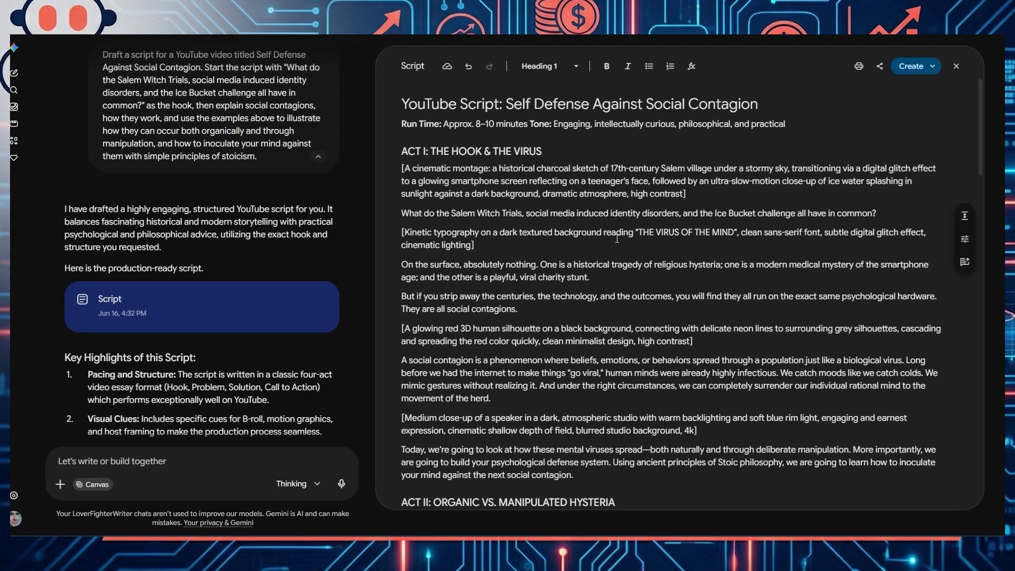
{"action": "scroll", "coordinate": [277, 291], "scroll_direction": "down", "scroll_amount": 6}
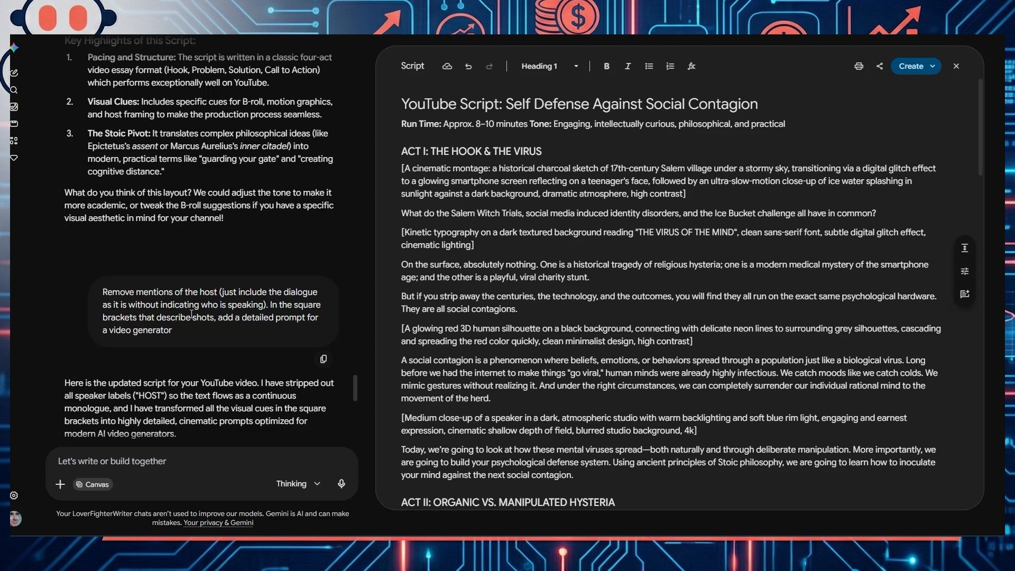
{"action": "scroll", "coordinate": [191, 314], "scroll_direction": "down", "scroll_amount": 1}
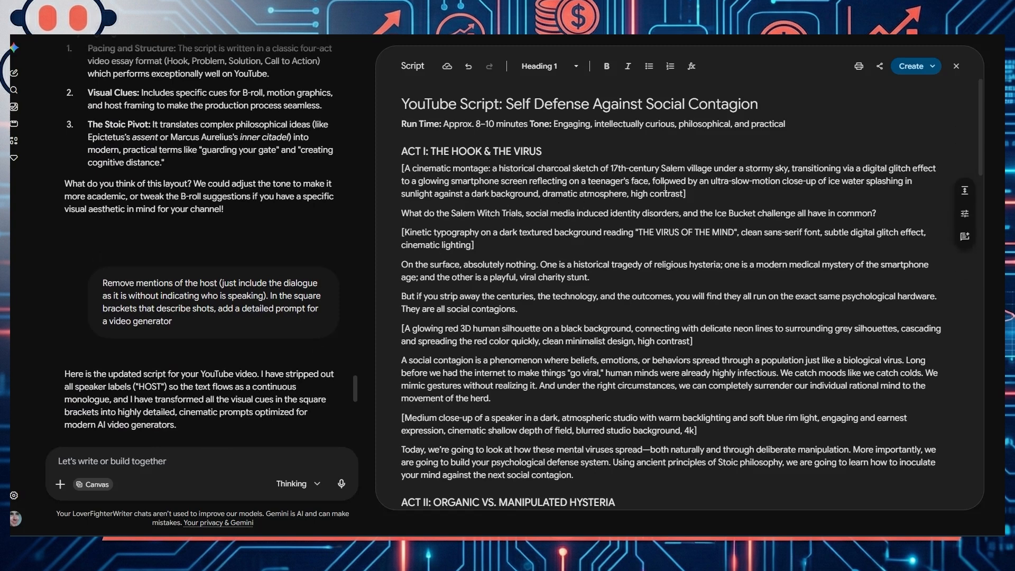
Show the script's sharing and export options and view the Self Defense Against Social Contagion Script in Google Docs
{"action": "left_click", "coordinate": [879, 65]}
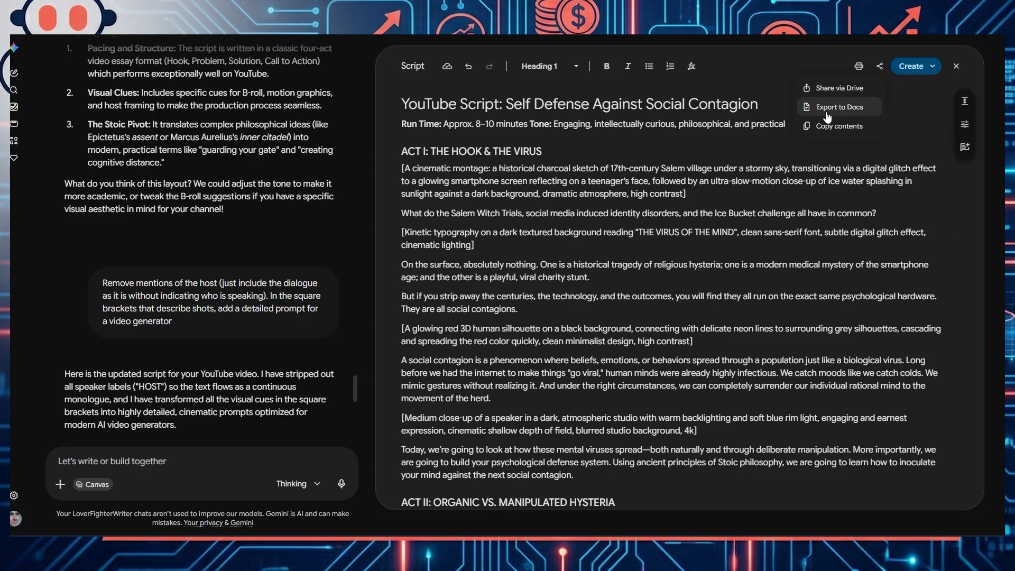
{"action": "left_click", "coordinate": [550, 168]}
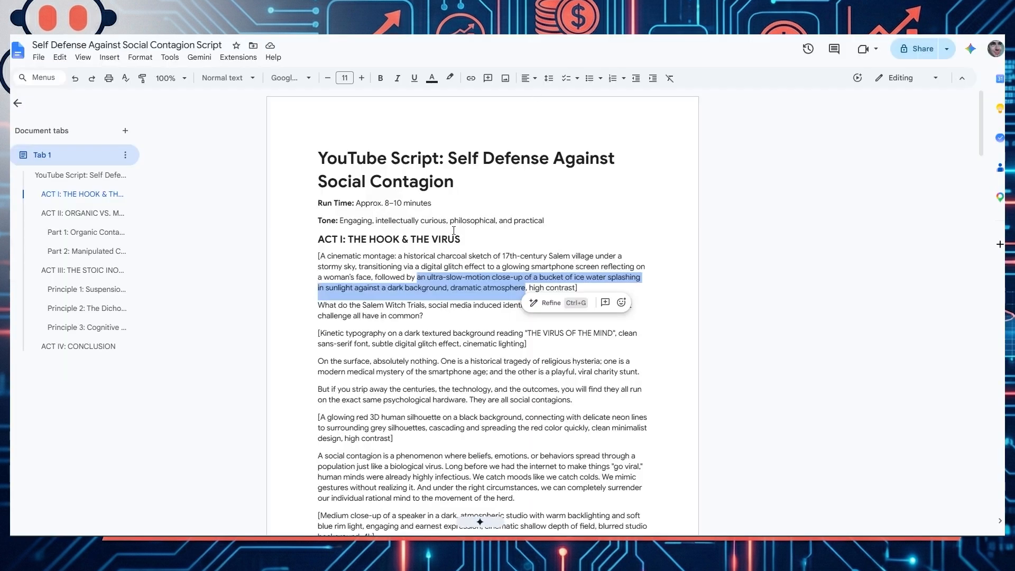
{"action": "left_click", "coordinate": [462, 242]}
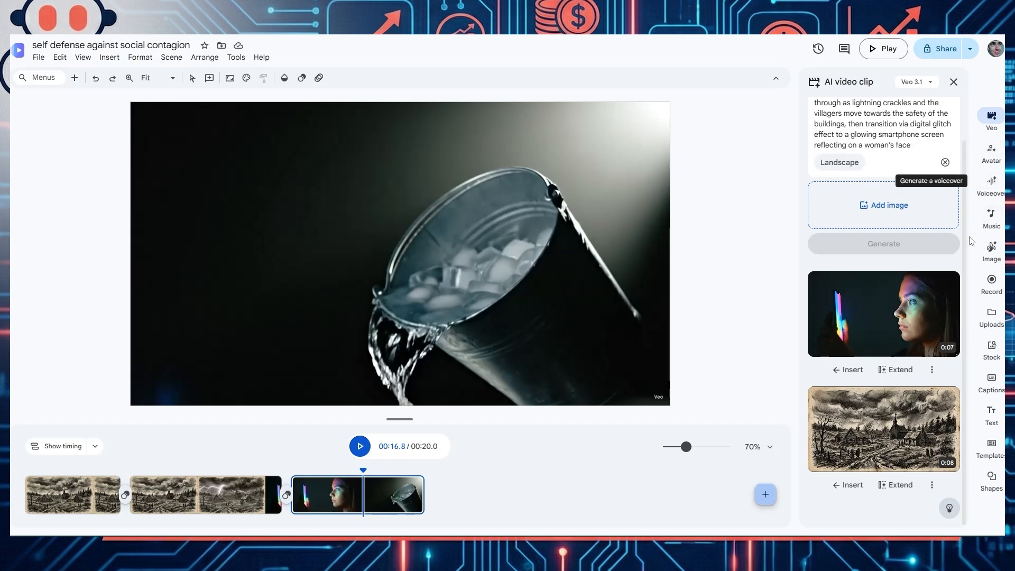
Switch to Google Vids, preview the generated Salem village sketch and select the image in the first scene
{"action": "left_click", "coordinate": [987, 256]}
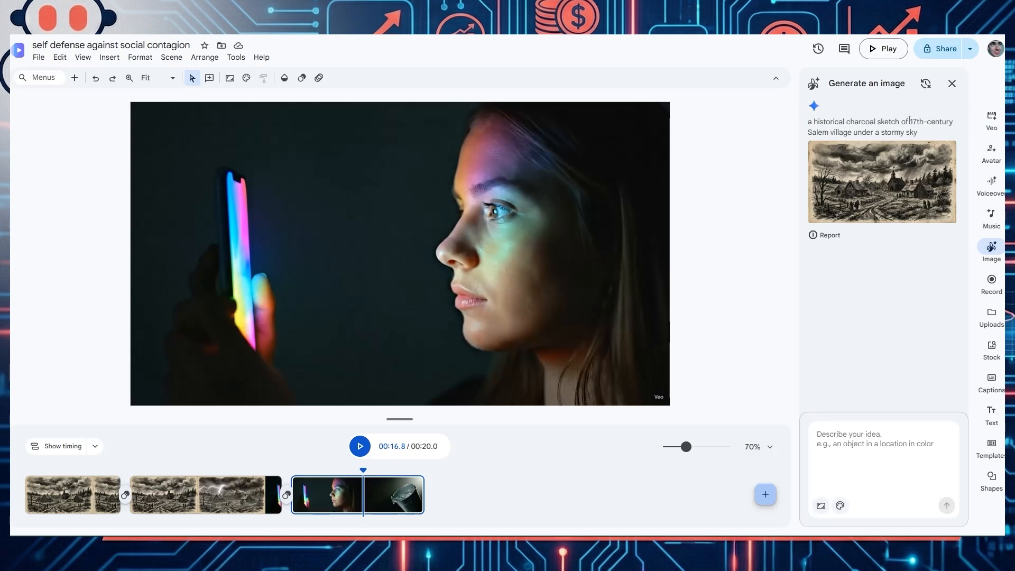
{"action": "left_click", "coordinate": [897, 178]}
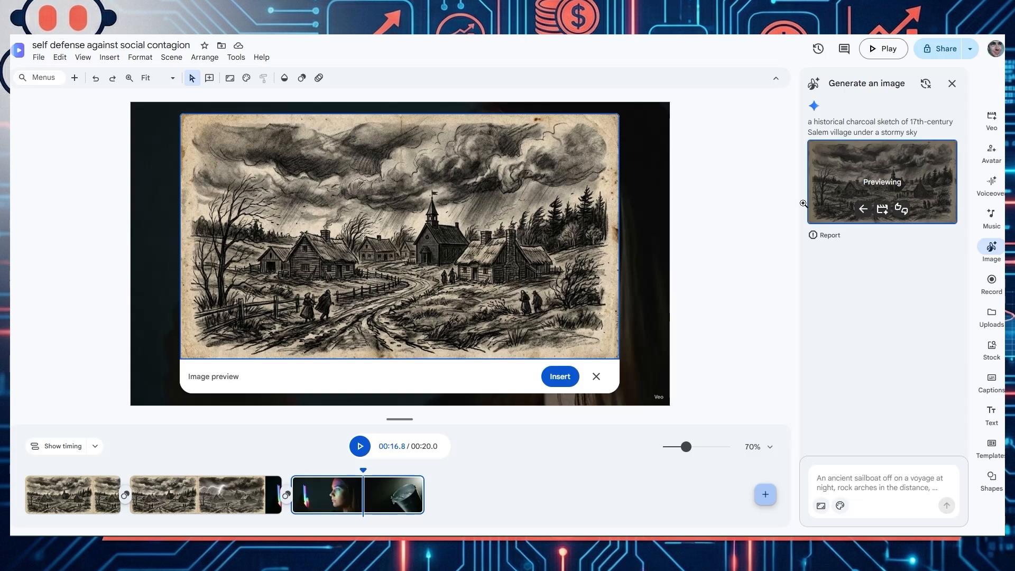
{"action": "left_click", "coordinate": [52, 498]}
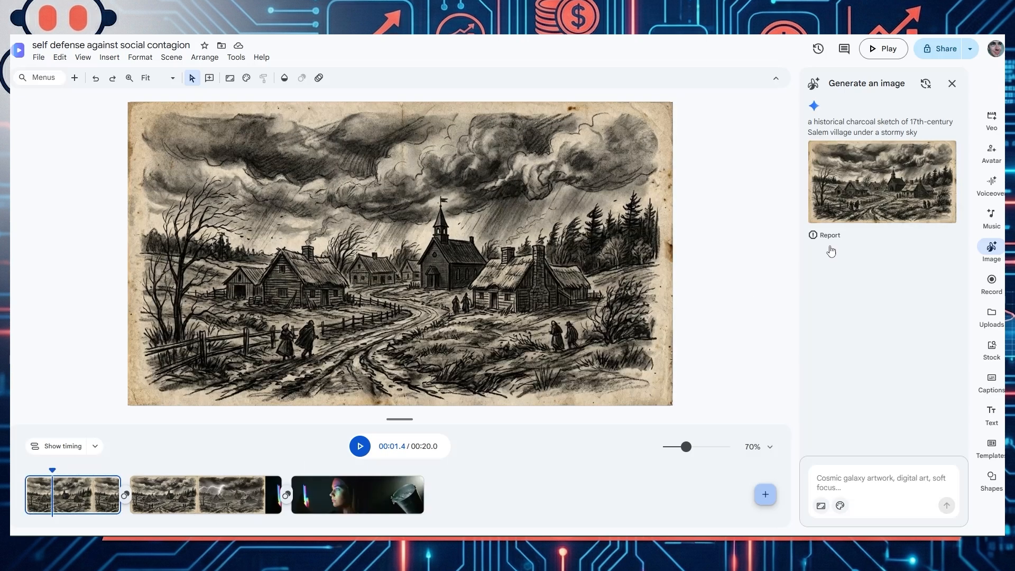
{"action": "left_click", "coordinate": [274, 163]}
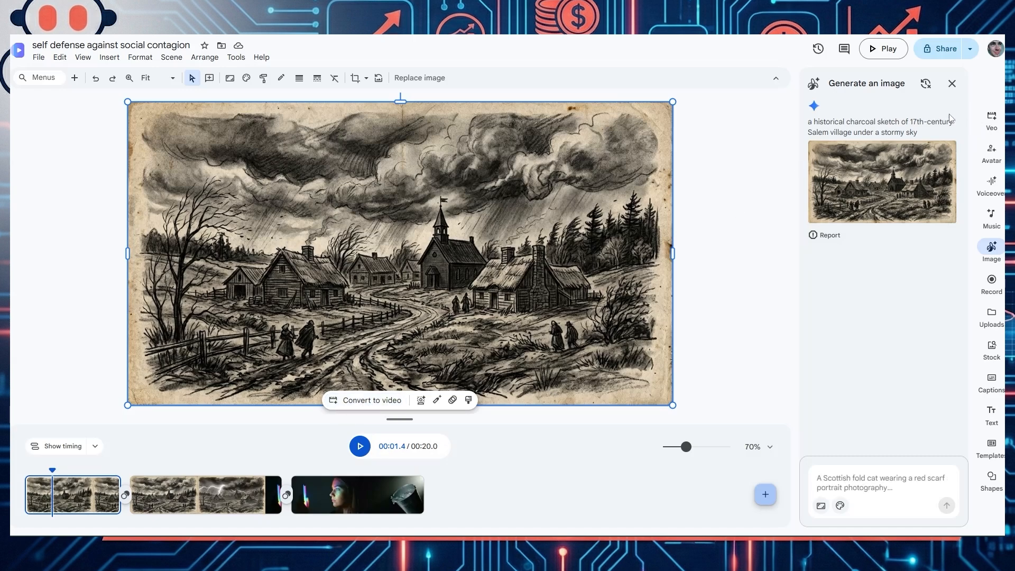
Review the Veo prompt that animates the village sketch, preview its generated clip and close the preview
{"action": "left_click", "coordinate": [981, 122]}
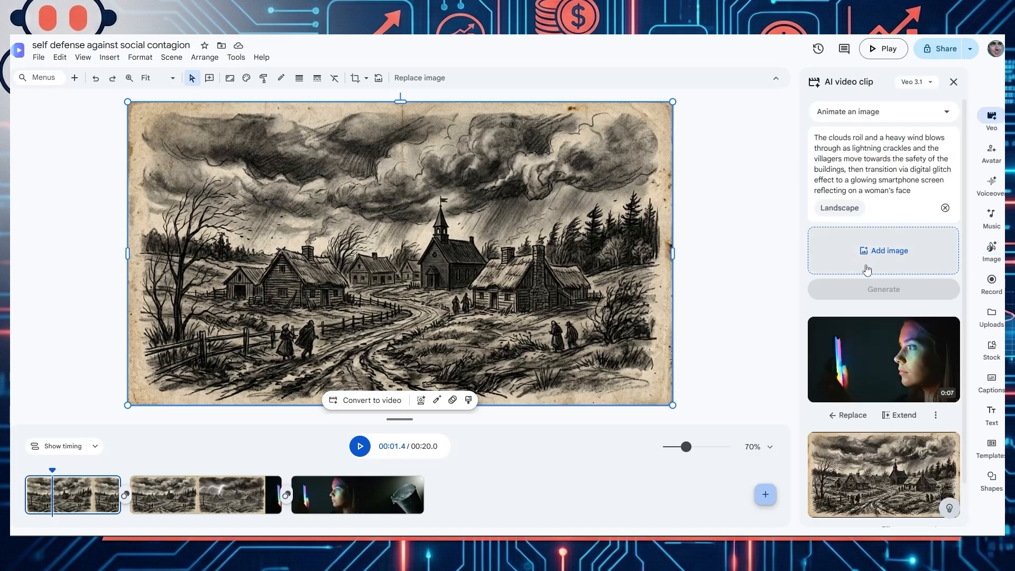
{"action": "scroll", "coordinate": [870, 267], "scroll_direction": "down", "scroll_amount": 1}
{"action": "left_click", "coordinate": [903, 395]}
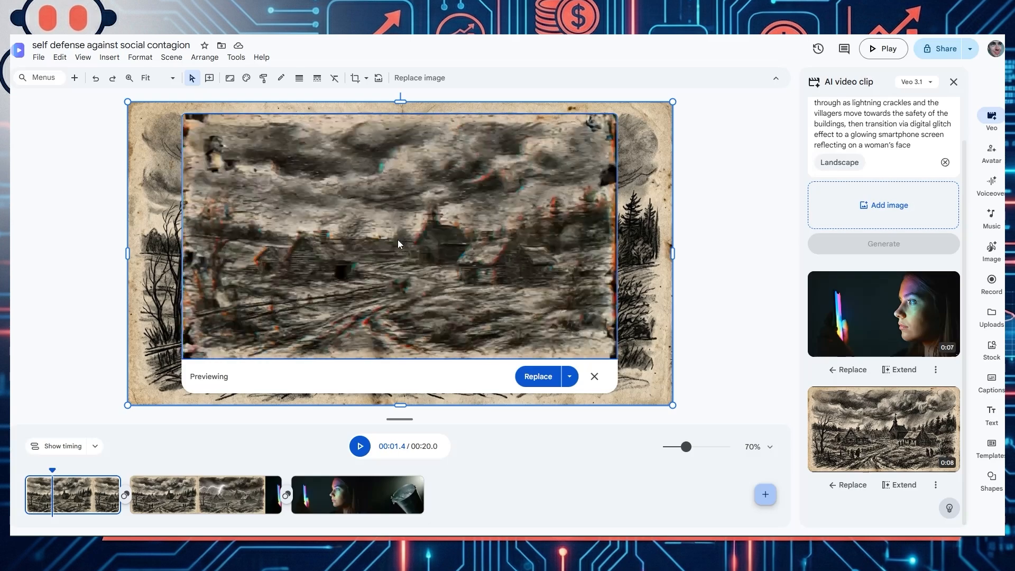
{"action": "left_click", "coordinate": [594, 376]}
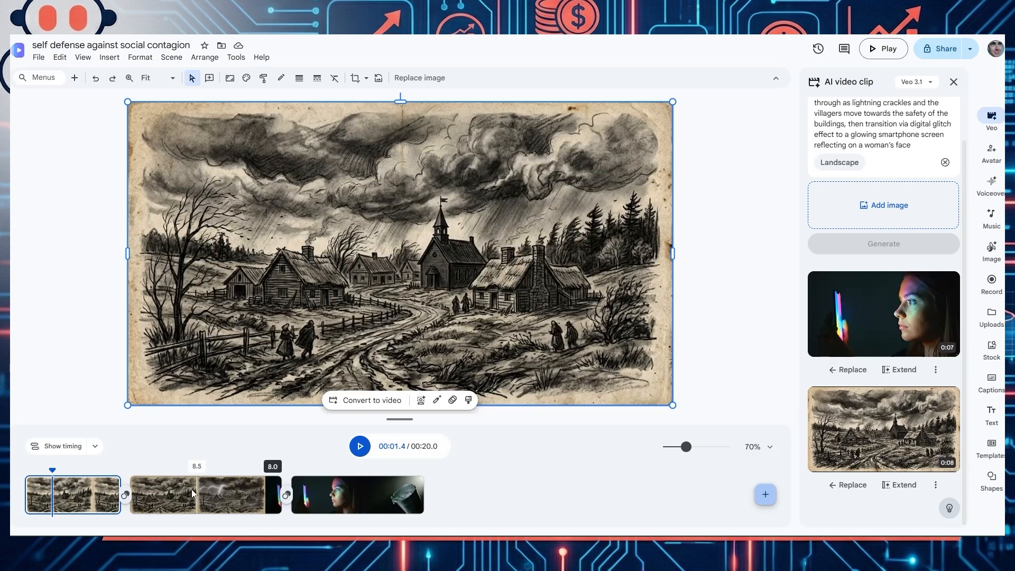
Play the second scene through its glitch transition to the woman's face and on into the third scene
{"action": "left_click", "coordinate": [188, 469]}
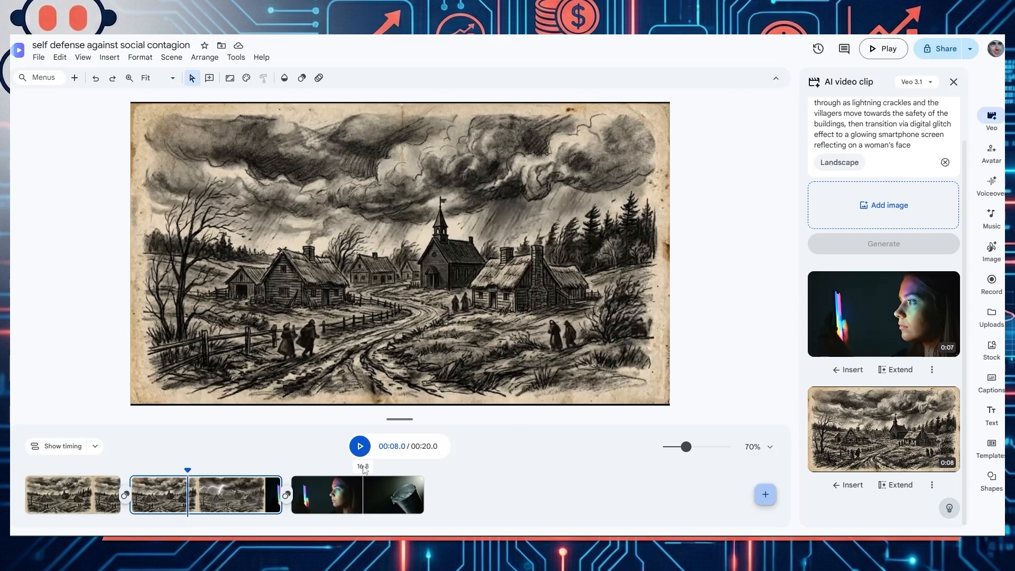
{"action": "left_click", "coordinate": [361, 449]}
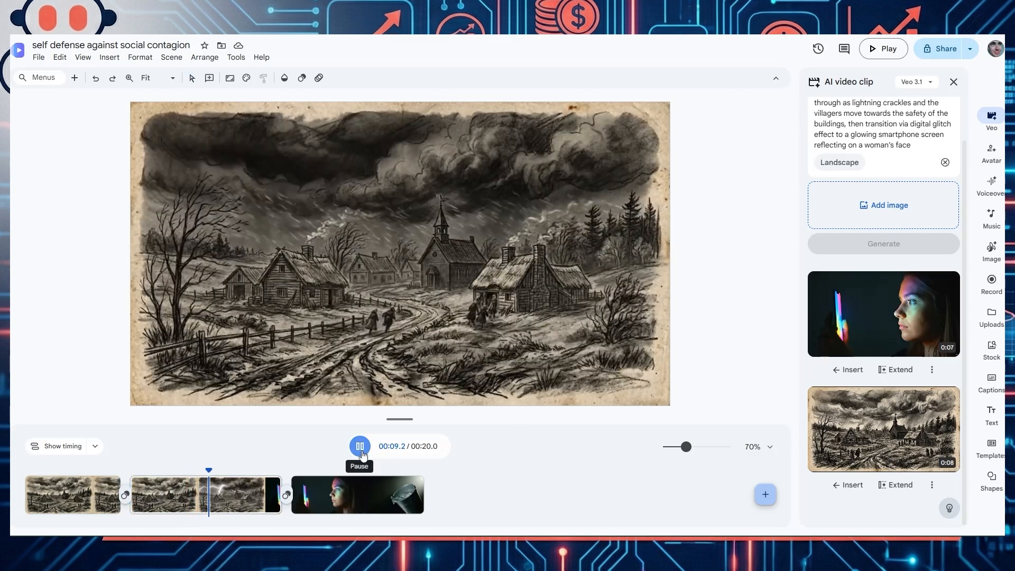
{"action": "left_click", "coordinate": [362, 450]}
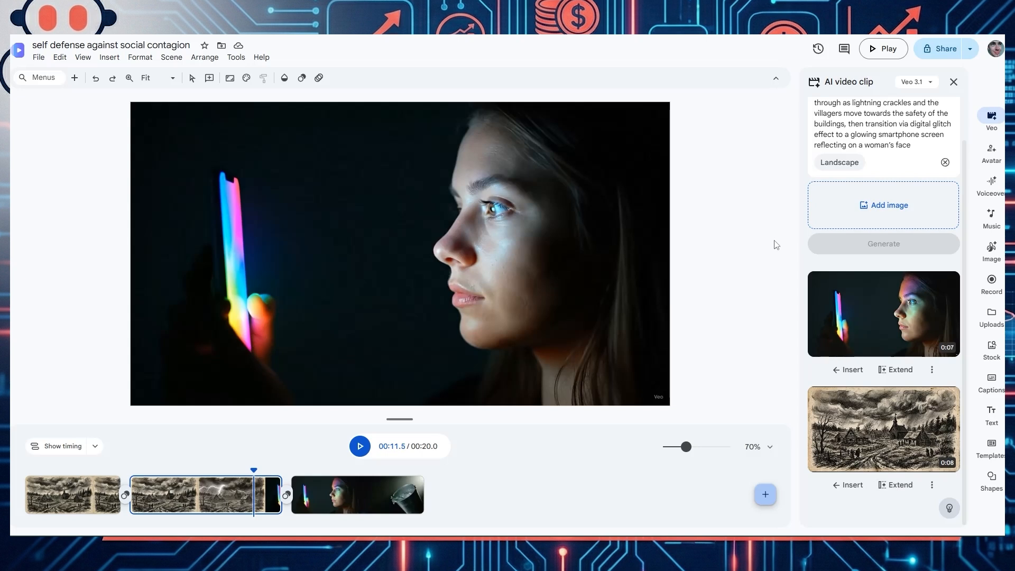
{"action": "left_click", "coordinate": [360, 445]}
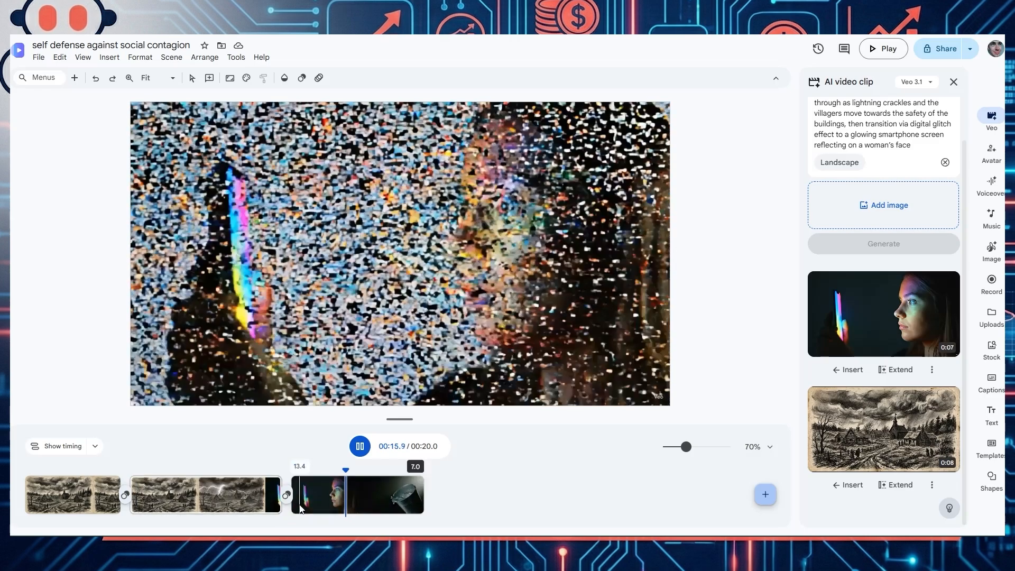
{"action": "left_click", "coordinate": [358, 446]}
{"action": "left_click", "coordinate": [272, 472]}
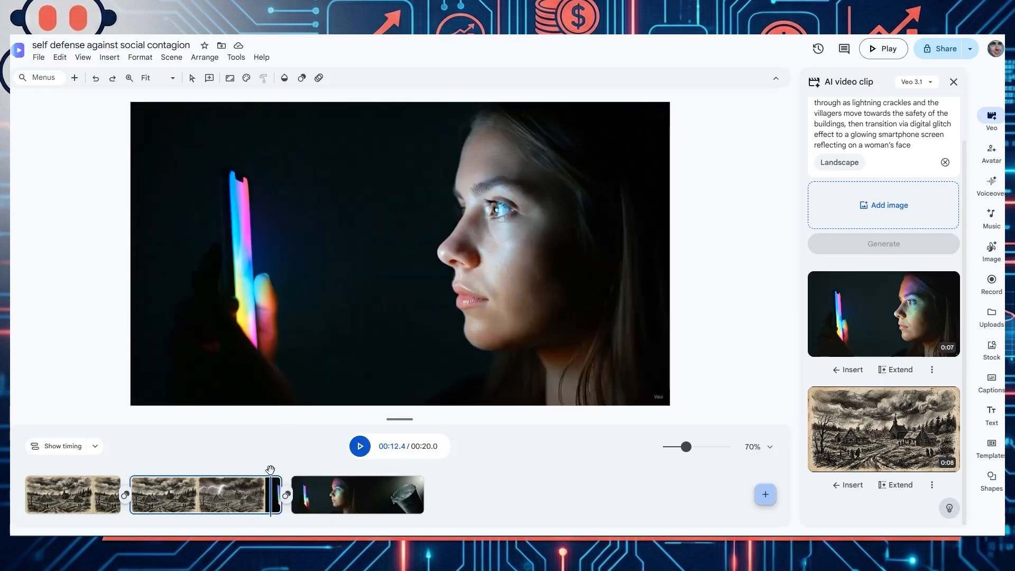
{"action": "left_click", "coordinate": [360, 447]}
{"action": "left_click", "coordinate": [360, 447]}
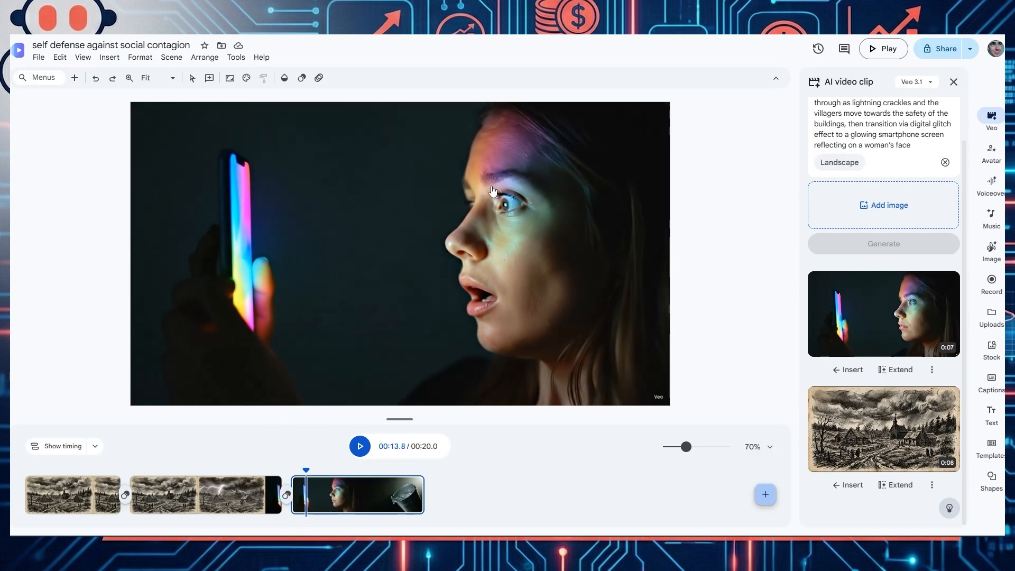
Generate a landscape 16:9 image from the script's "THE VIRUS OF THE MIND" kinetic typography prompt, leaving out "subtle digital glitch effect"
{"action": "left_click", "coordinate": [992, 248]}
{"action": "left_click", "coordinate": [824, 505]}
{"action": "left_click", "coordinate": [839, 467]}
{"action": "left_click", "coordinate": [840, 453]}
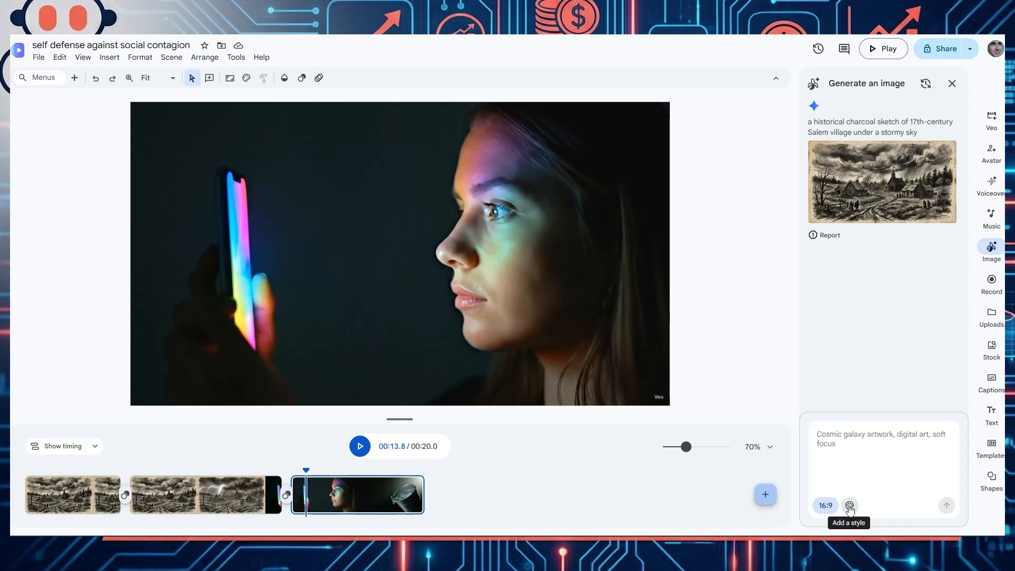
{"action": "type", "text": "Kinetic typography on a dark textured background reading \"THE VIRUS OF THE MIND\", clean sans-serif font, subtle digital glitch effect, cinematic lighting"}
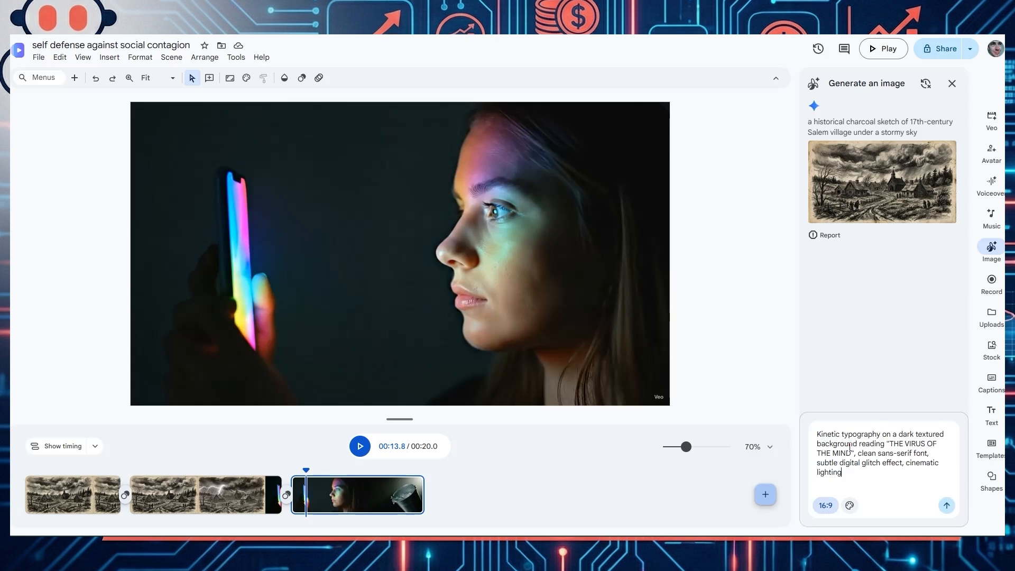
{"action": "left_click_drag", "start_coordinate": [817, 463], "coordinate": [903, 467]}
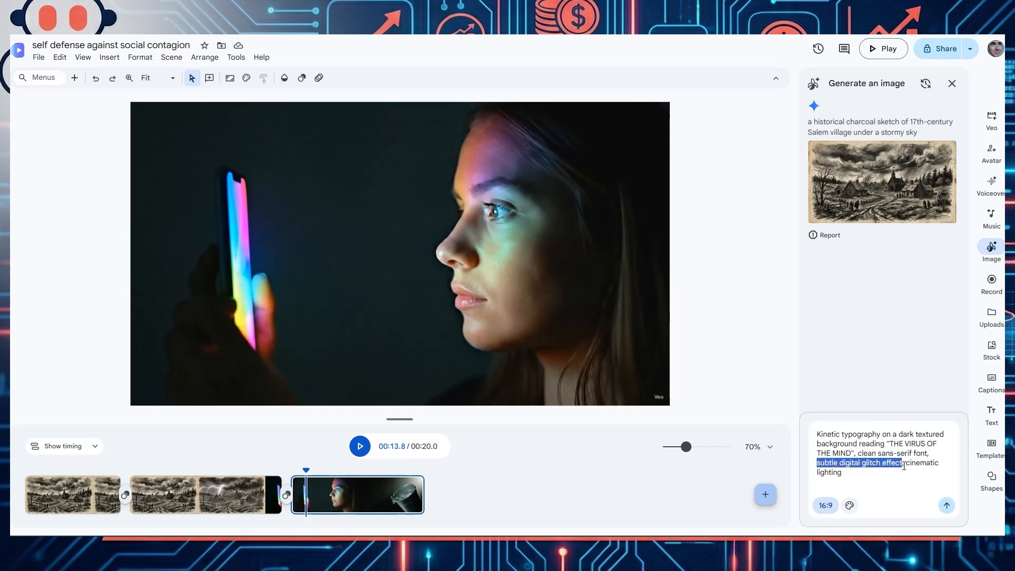
{"action": "key", "text": "BackSpace"}
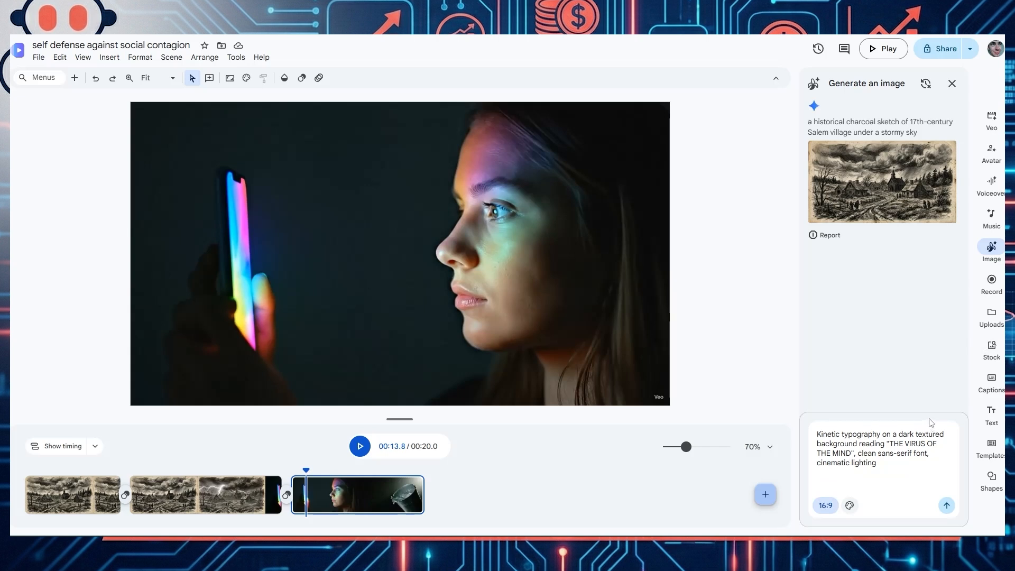
{"action": "left_click", "coordinate": [946, 506]}
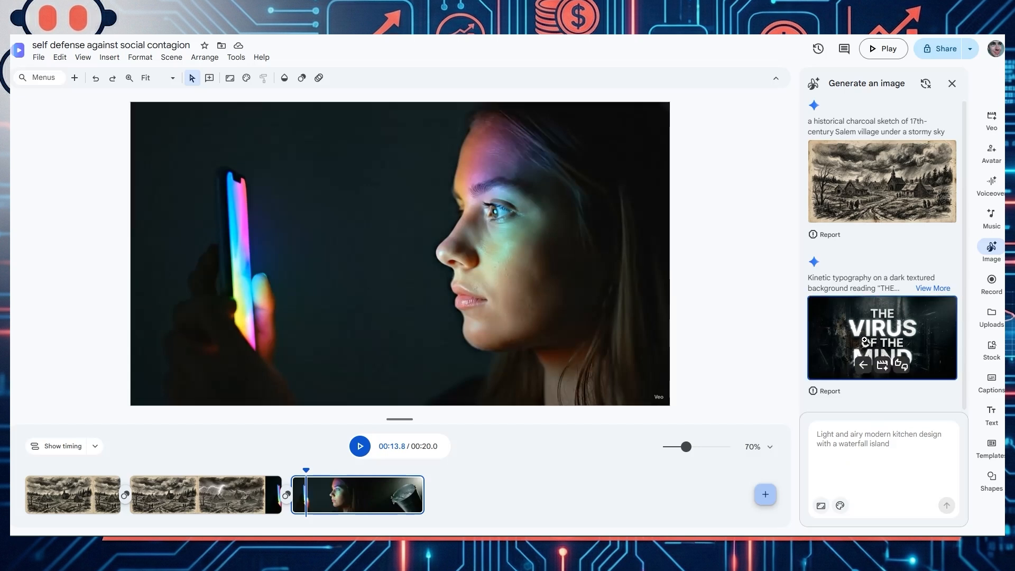
Preview the generated "THE VIRUS OF THE MIND" image, add a new scene after the third one and insert the image there
{"action": "left_click", "coordinate": [876, 315]}
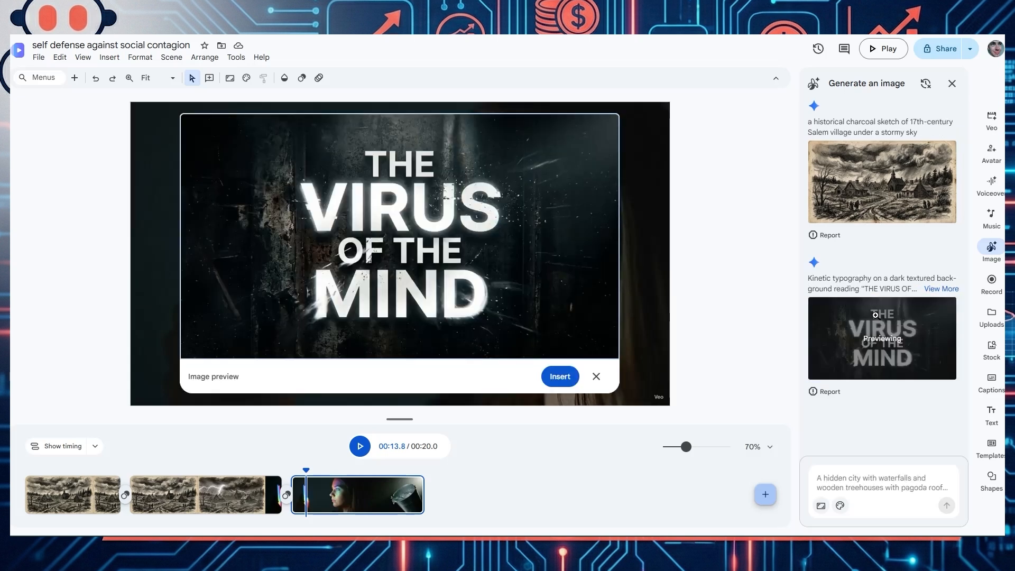
{"action": "right_click", "coordinate": [513, 199]}
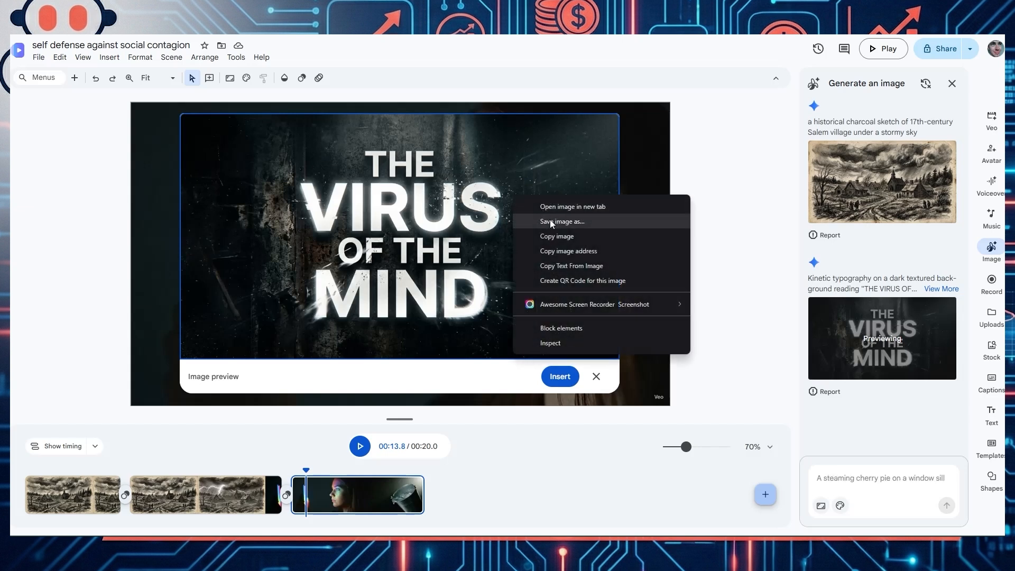
{"action": "left_click", "coordinate": [770, 503]}
{"action": "left_click", "coordinate": [771, 502]}
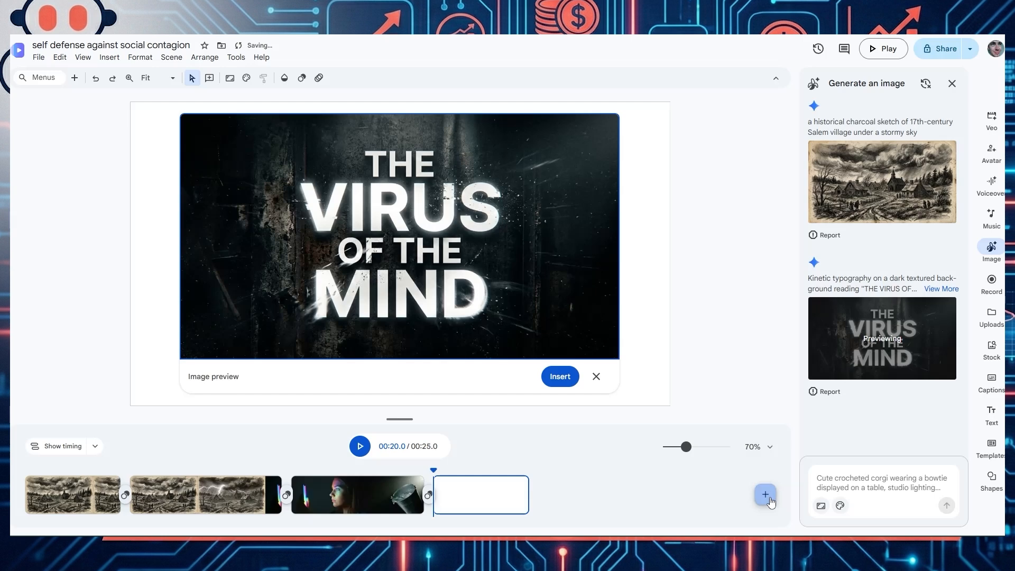
{"action": "left_click", "coordinate": [569, 377]}
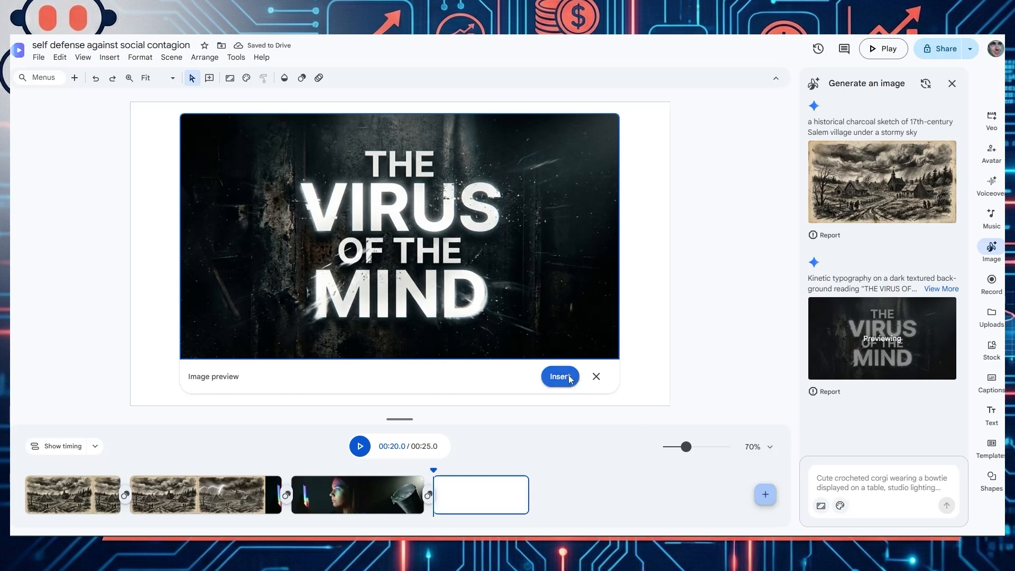
Animate the title image with Veo using the full kinetic typography prompt, including "subtle digital glitch effect", in place of the village prompt
{"action": "left_click", "coordinate": [248, 285]}
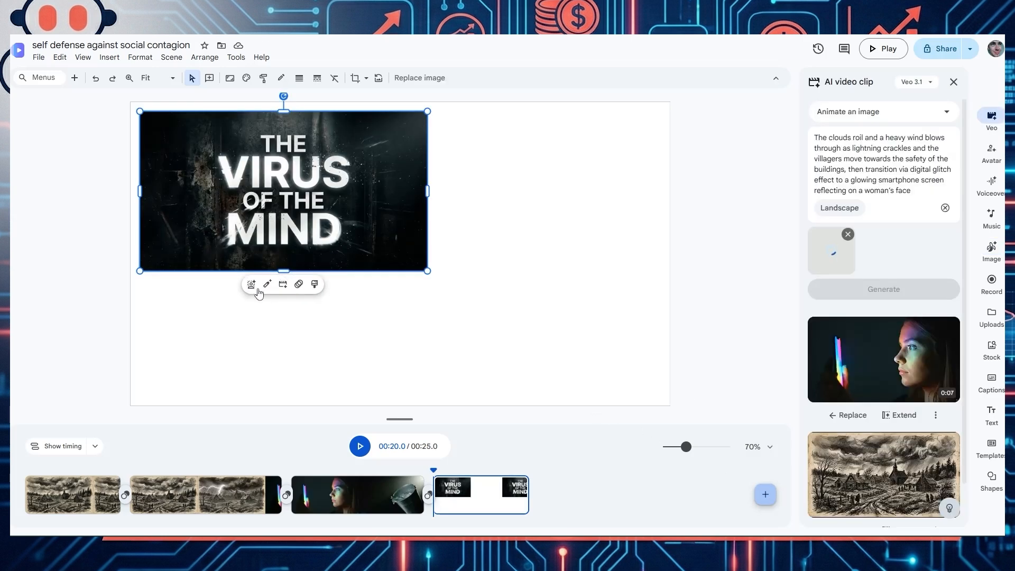
{"action": "triple_click", "coordinate": [868, 157]}
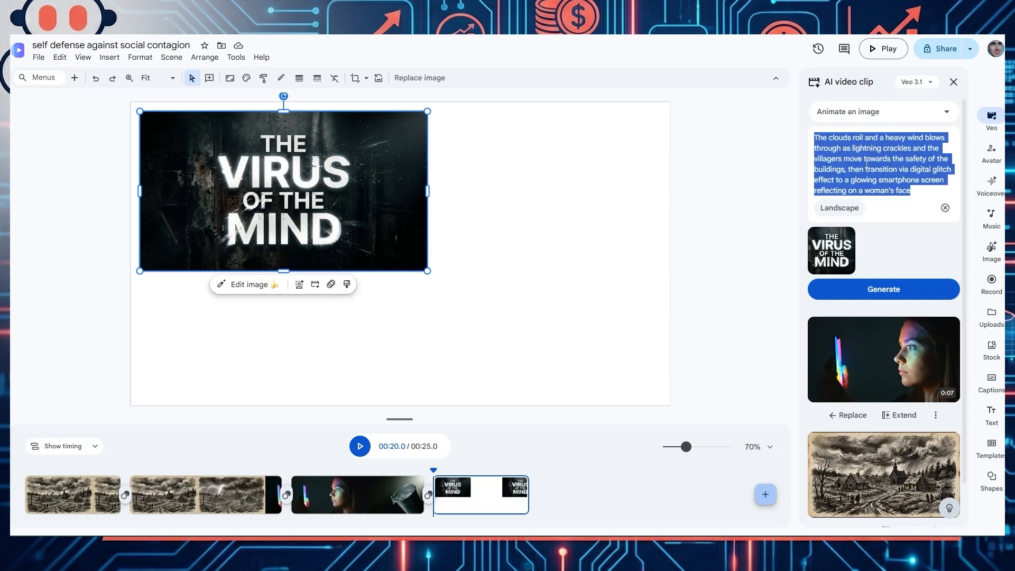
{"action": "type", "text": "Kinetic typography on a dark textured background reading \"THE VIRUS OF THE MIND\", clean sans-serif font, subtle digital glitch effect, cinematic lighting"}
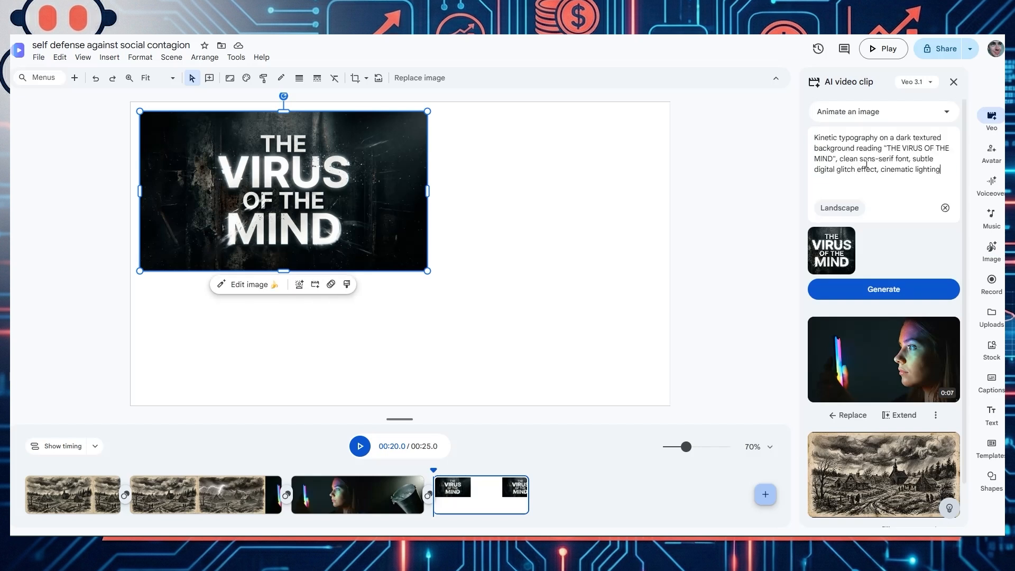
{"action": "left_click", "coordinate": [892, 292]}
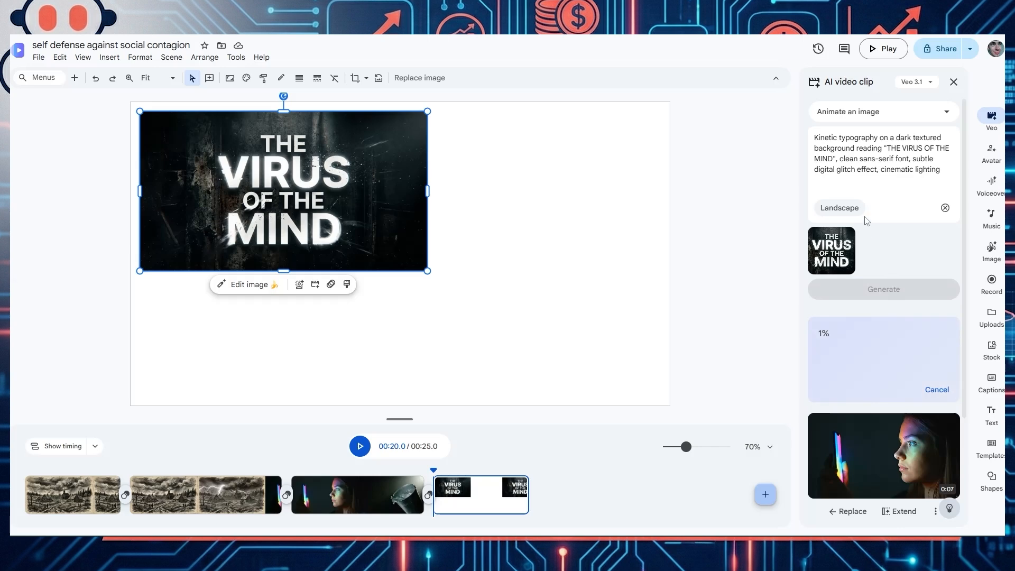
Switch to the script in Google Docs and copy the Act I prompt about the glowing red 3D human silhouette, without its brackets
{"action": "key", "text": "alt+Tab"}
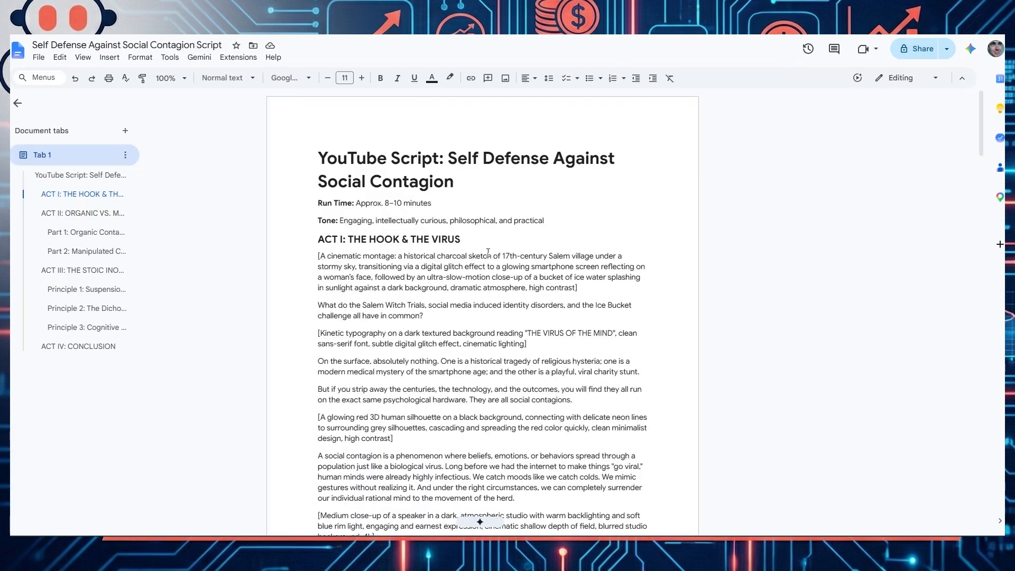
{"action": "scroll", "coordinate": [487, 251], "scroll_direction": "down", "scroll_amount": 2}
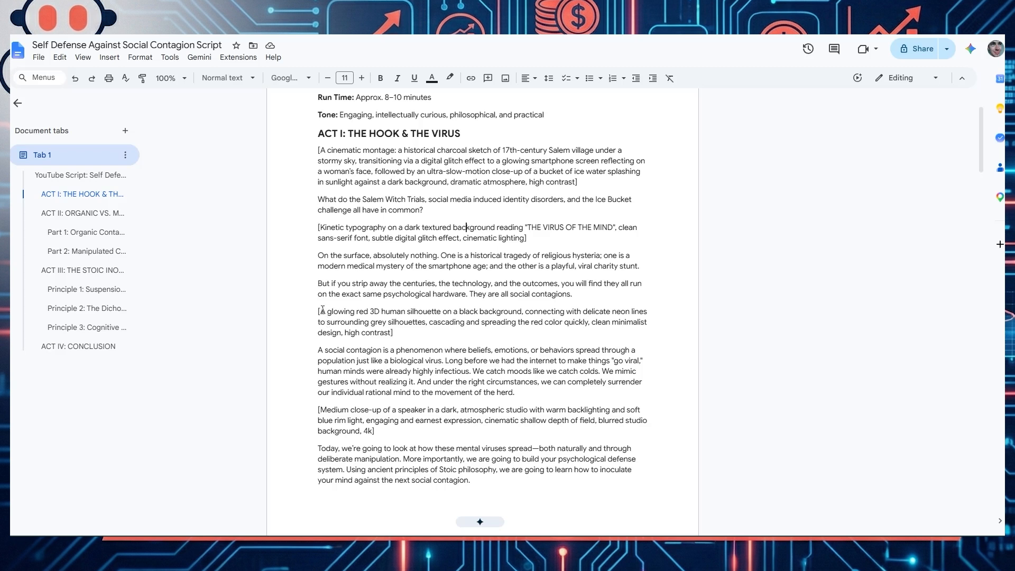
{"action": "left_click_drag", "start_coordinate": [323, 311], "coordinate": [392, 332]}
{"action": "key", "text": "ctrl+c"}
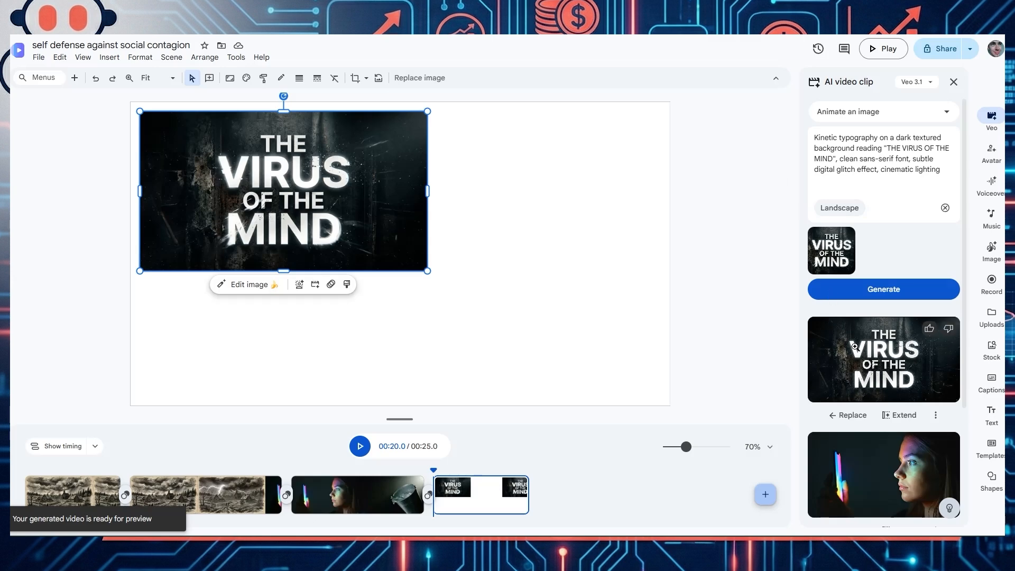
Preview the generated "THE VIRUS OF THE MIND" clip in Google Vids and bring up its video saving and copying options
{"action": "left_click", "coordinate": [930, 381]}
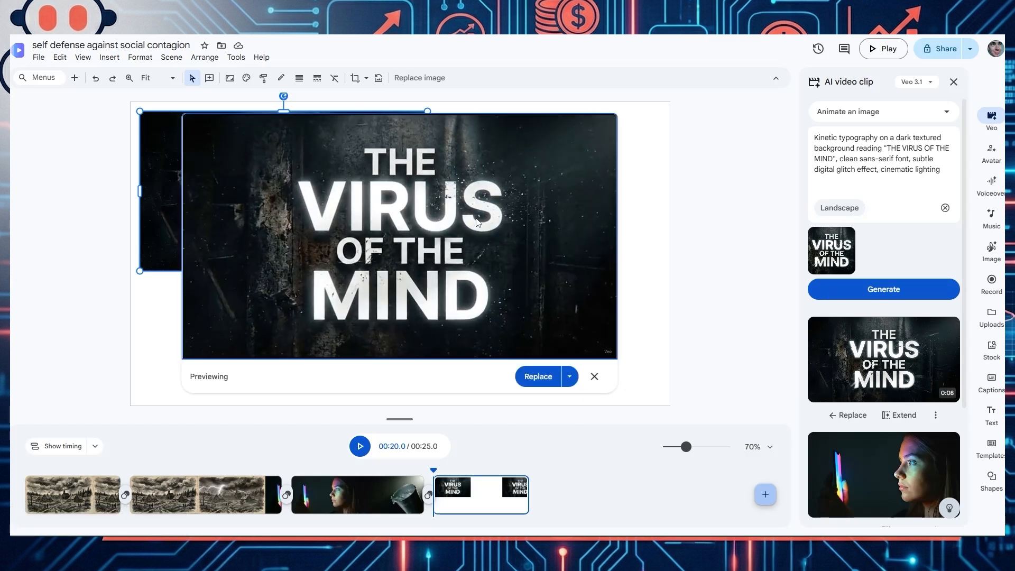
{"action": "right_click", "coordinate": [411, 200]}
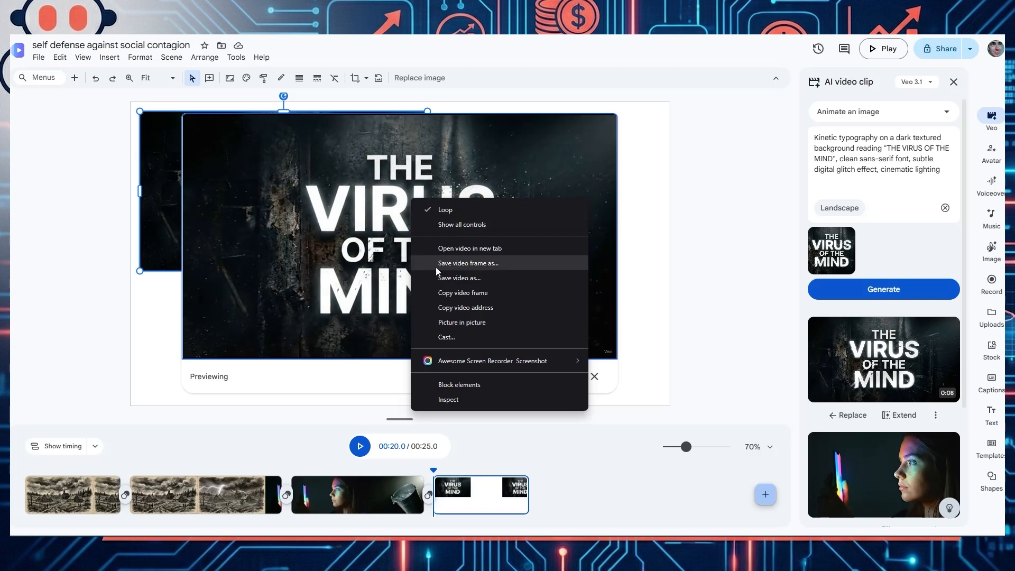
{"action": "left_click", "coordinate": [458, 292]}
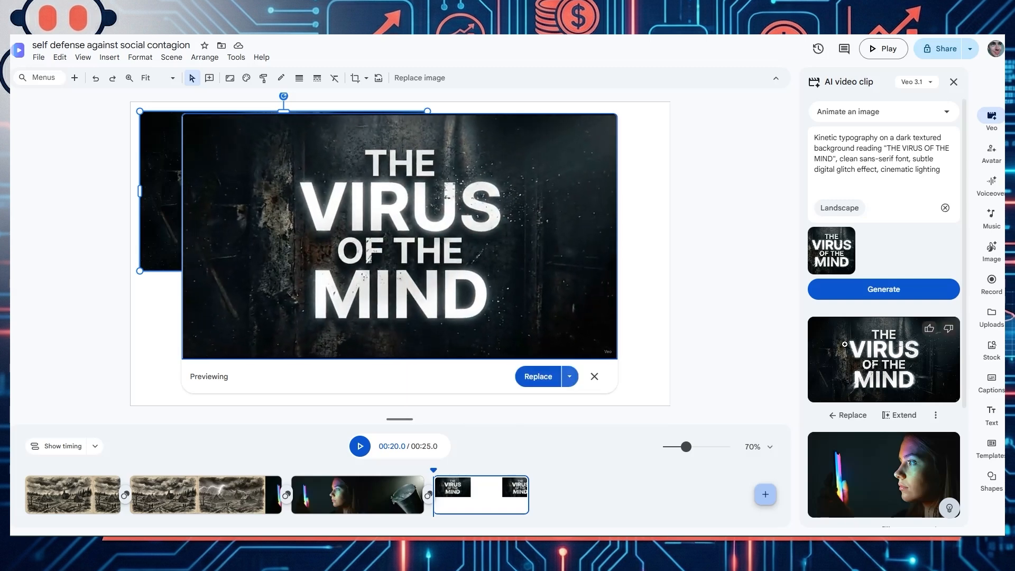
Replace the title image with the generated clip, enlarged to fill the frame, and play from late in the third scene into it
{"action": "left_click", "coordinate": [537, 377]}
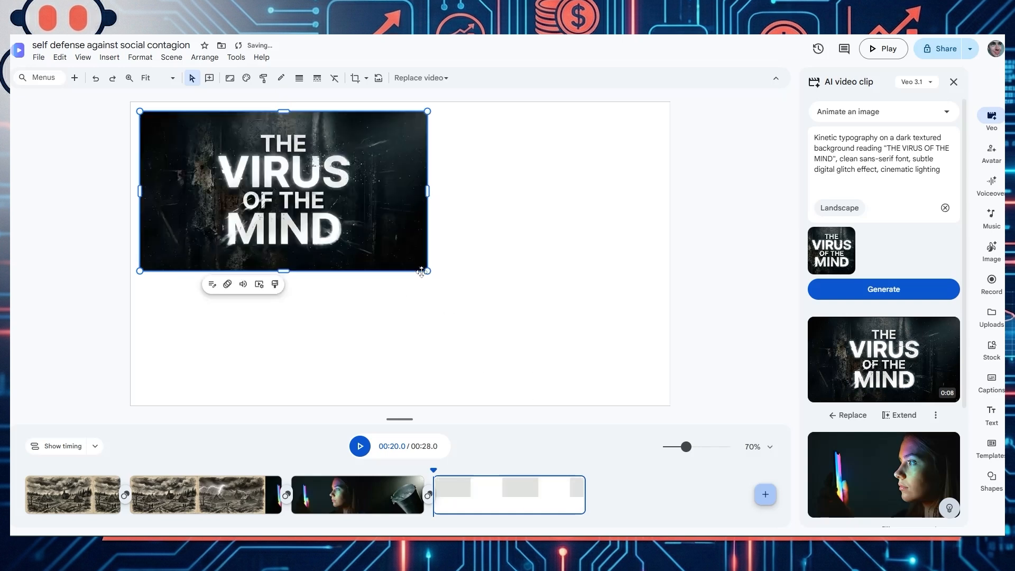
{"action": "left_click_drag", "start_coordinate": [427, 271], "coordinate": [679, 387]}
{"action": "left_click", "coordinate": [396, 465]}
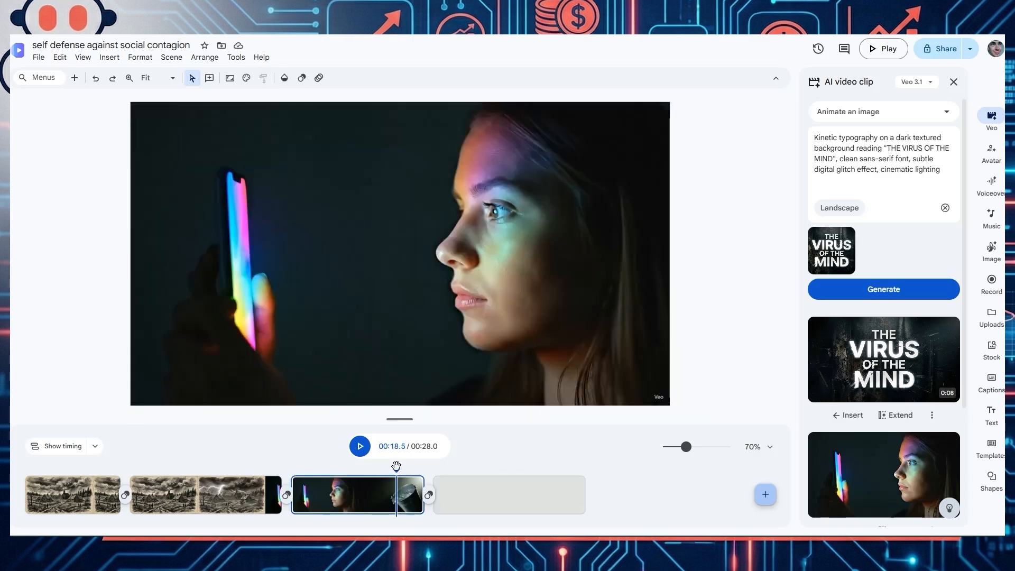
{"action": "left_click", "coordinate": [360, 446]}
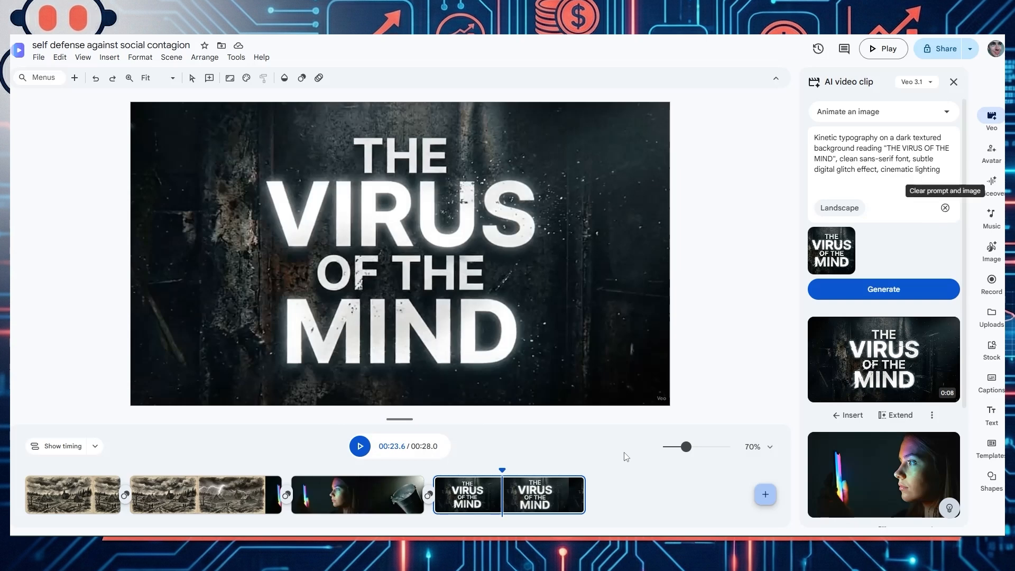
Add a fifth scene and generate a landscape 16:9 image from the red silhouette prompt without "cascading and spreading the red color quickly"
{"action": "left_click", "coordinate": [765, 497]}
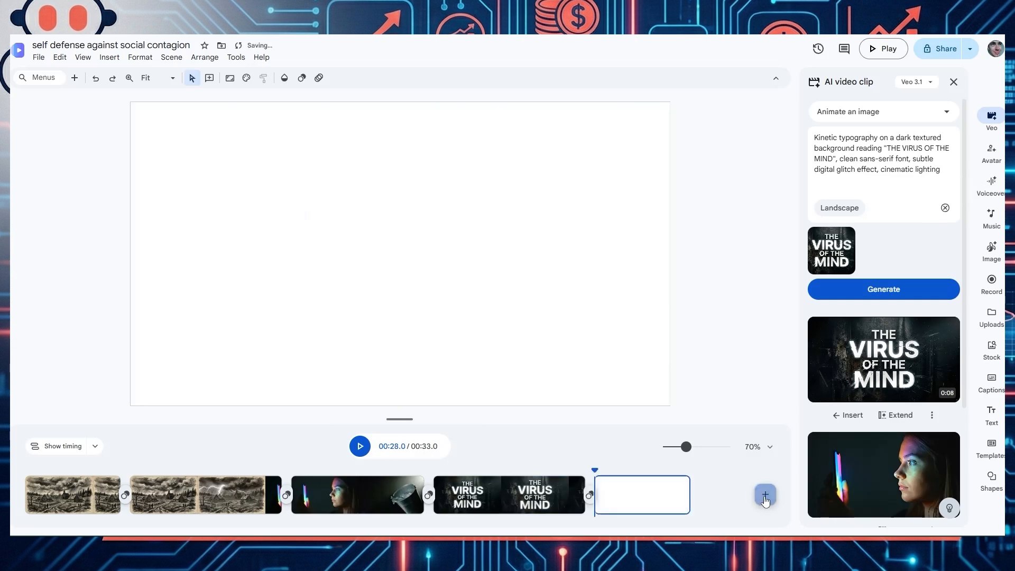
{"action": "left_click", "coordinate": [991, 259]}
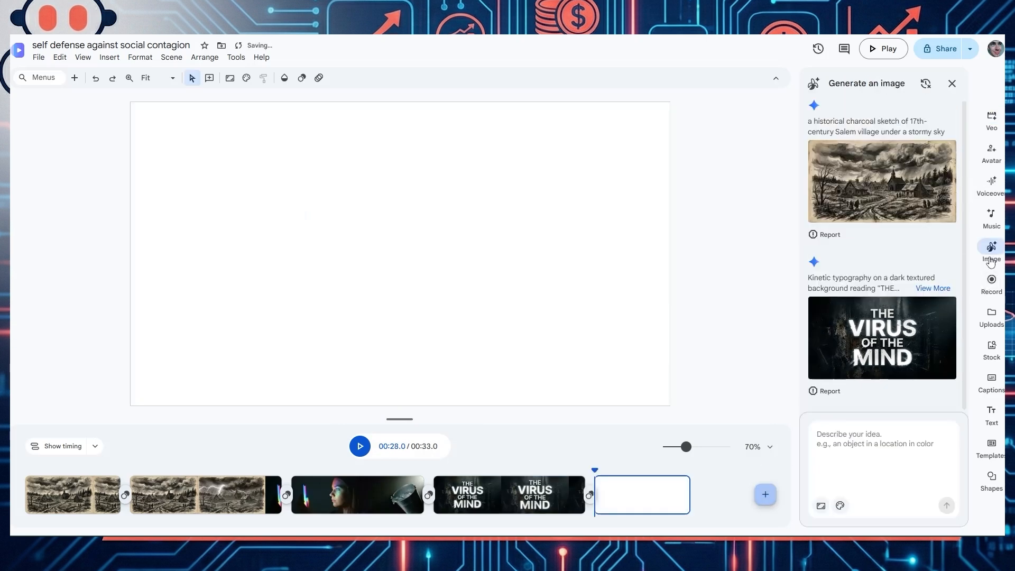
{"action": "key", "text": "ctrl+v"}
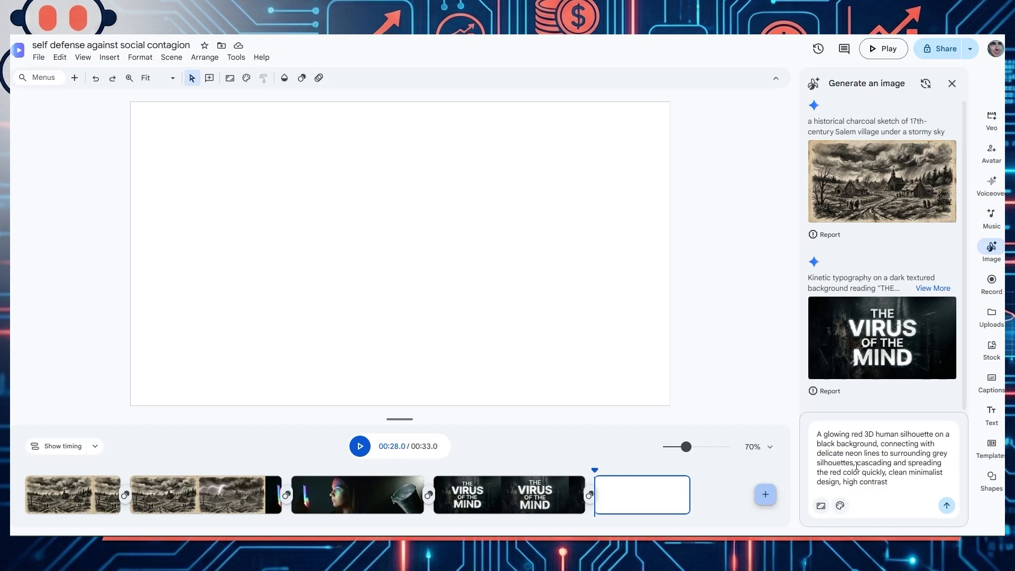
{"action": "left_click_drag", "start_coordinate": [853, 464], "coordinate": [887, 472]}
{"action": "key", "text": "BackSpace"}
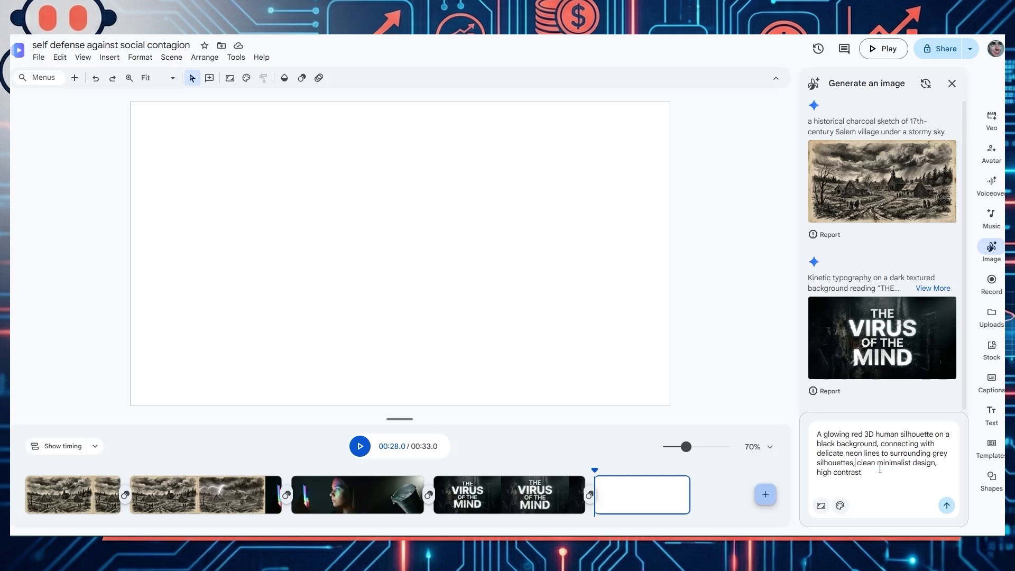
{"action": "left_click", "coordinate": [822, 506]}
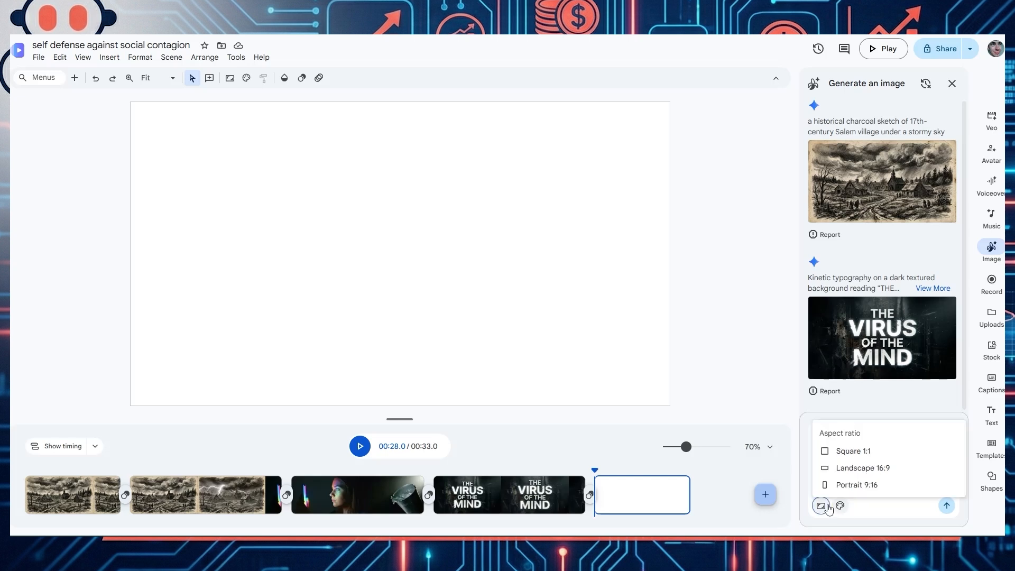
{"action": "left_click", "coordinate": [862, 469]}
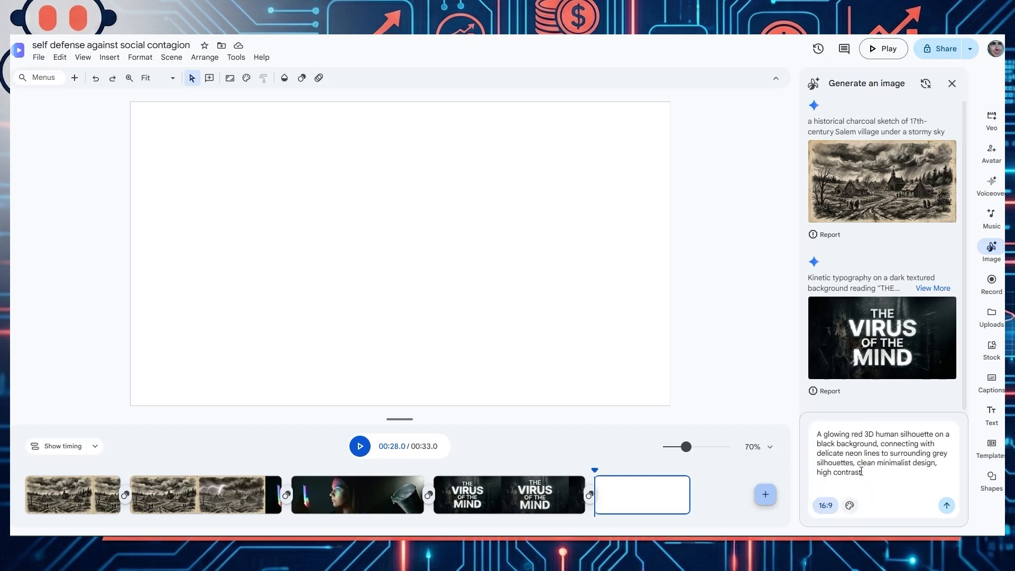
{"action": "left_click", "coordinate": [946, 505]}
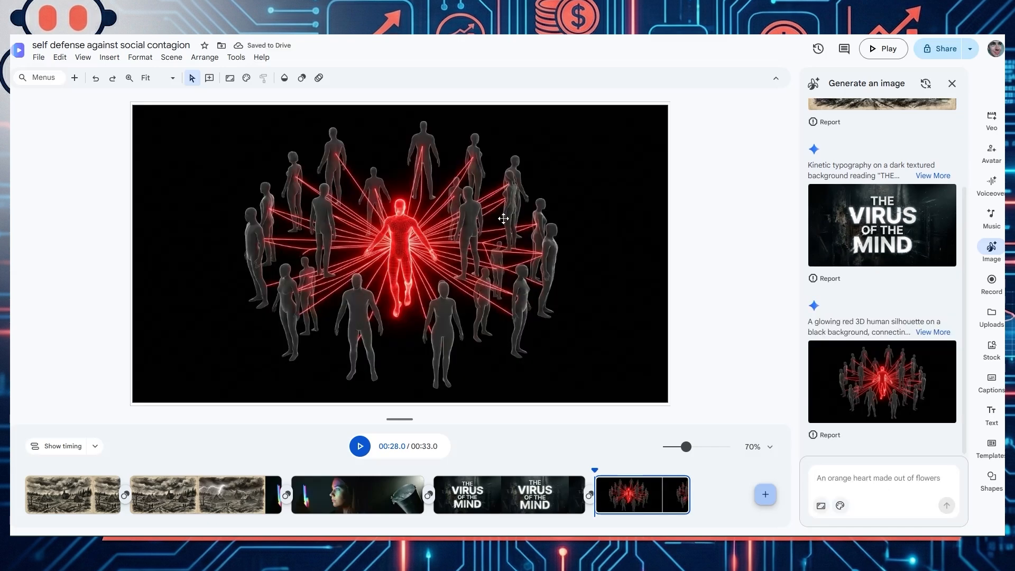
Animate the silhouette image with Veo using the full prompt, including "cascading and spreading the red color quickly"
{"action": "left_click", "coordinate": [504, 219]}
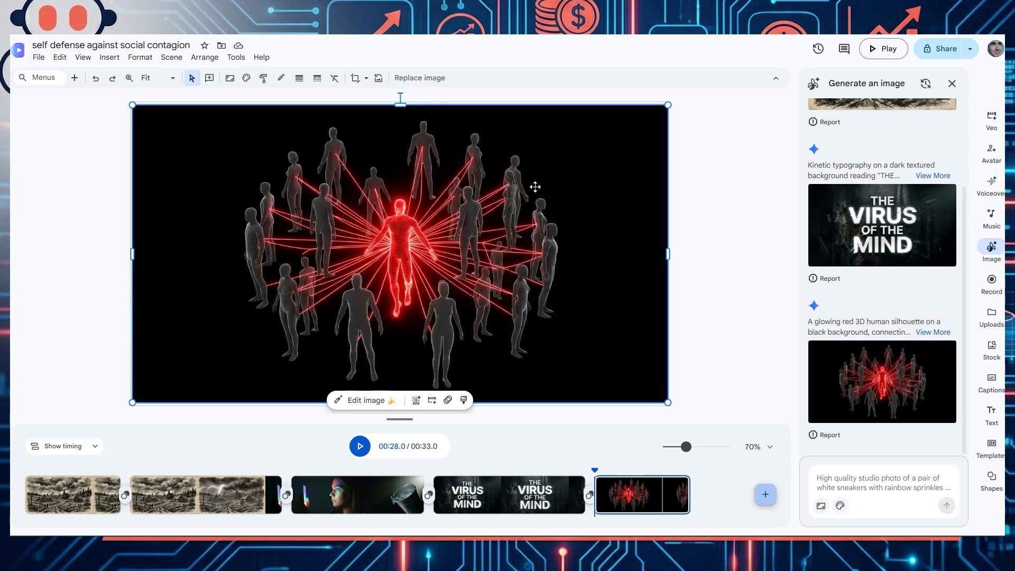
{"action": "left_click", "coordinate": [432, 399]}
{"action": "key", "text": "ctrl+v"}
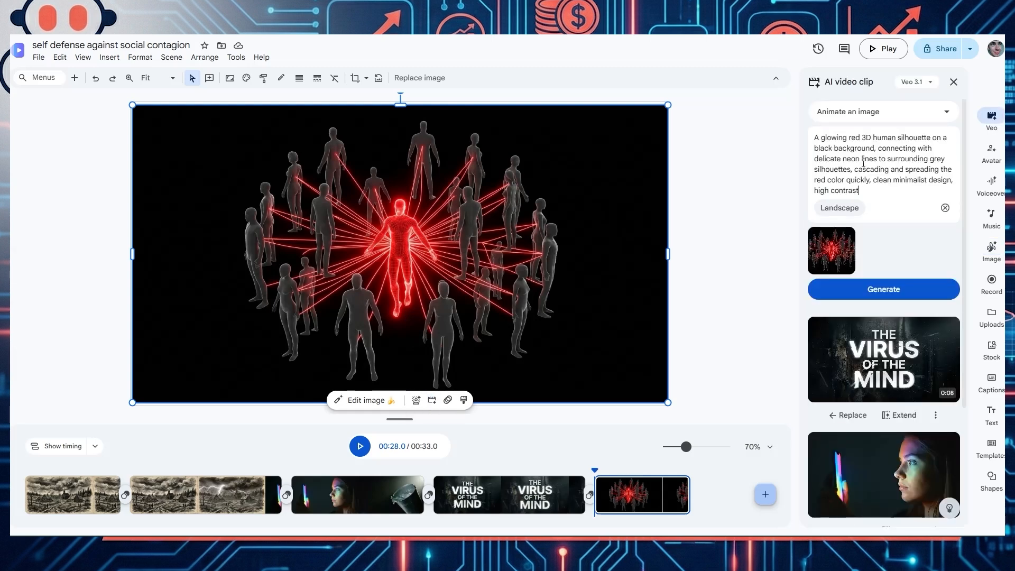
{"action": "left_click", "coordinate": [888, 290]}
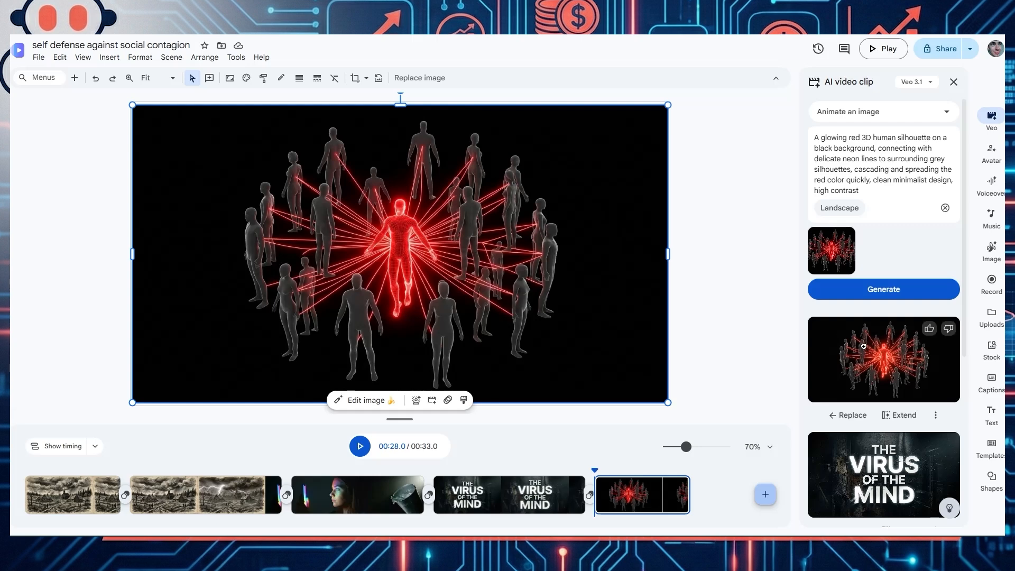
Replace the silhouette image with its generated clip and play from the end of the title scene into the silhouette scene
{"action": "left_click", "coordinate": [885, 359]}
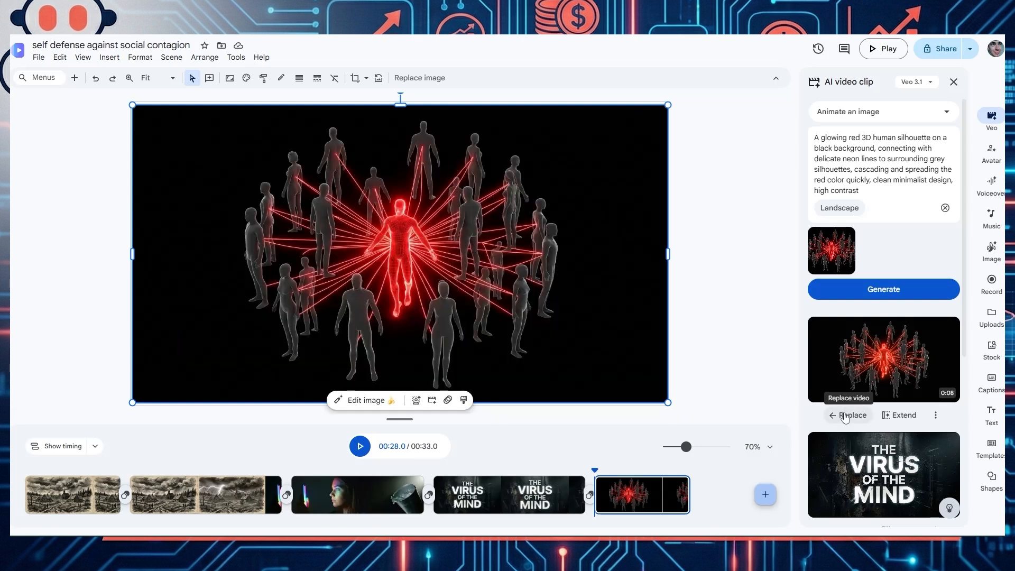
{"action": "left_click", "coordinate": [846, 416]}
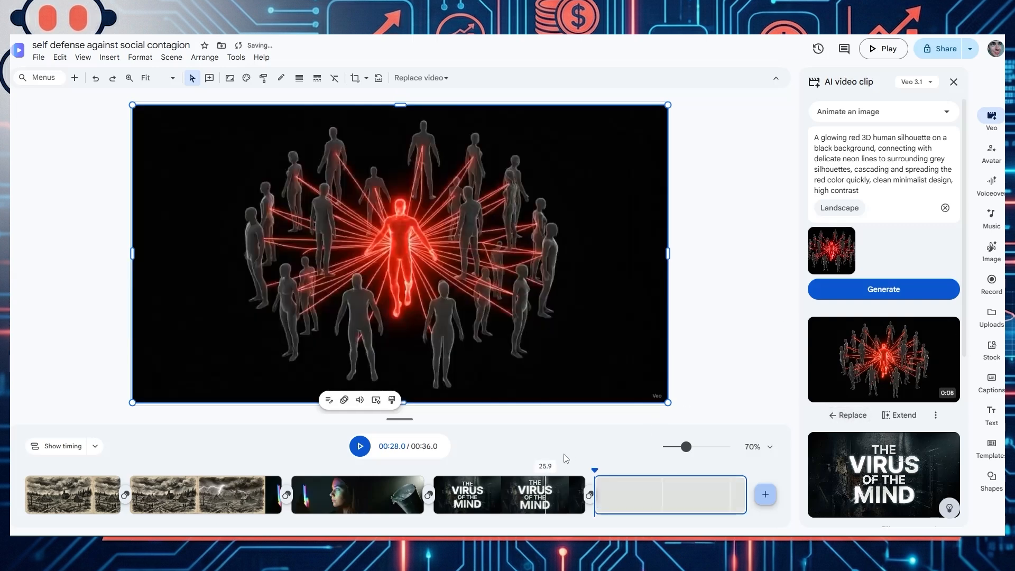
{"action": "left_click", "coordinate": [567, 494]}
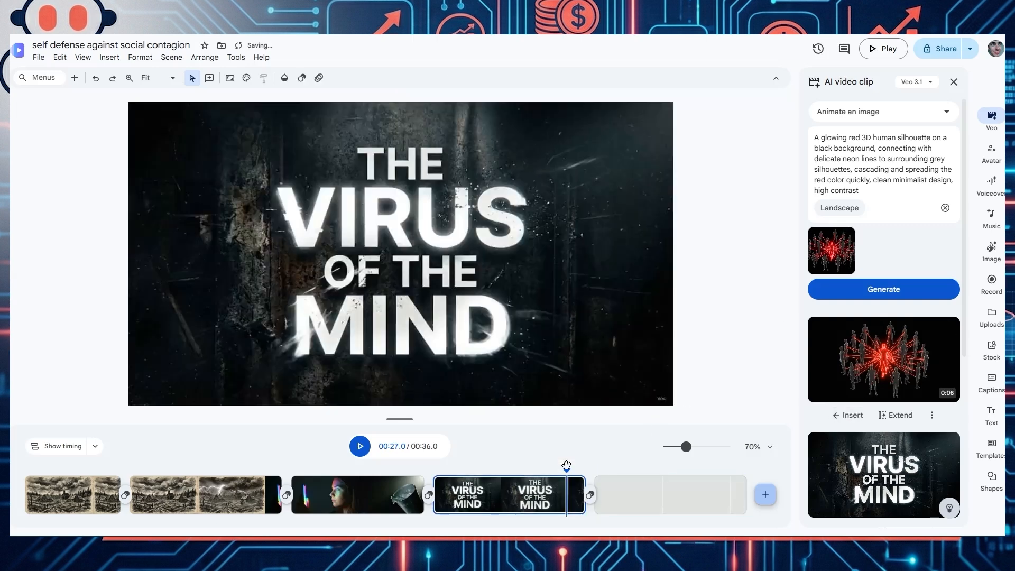
{"action": "left_click", "coordinate": [361, 449]}
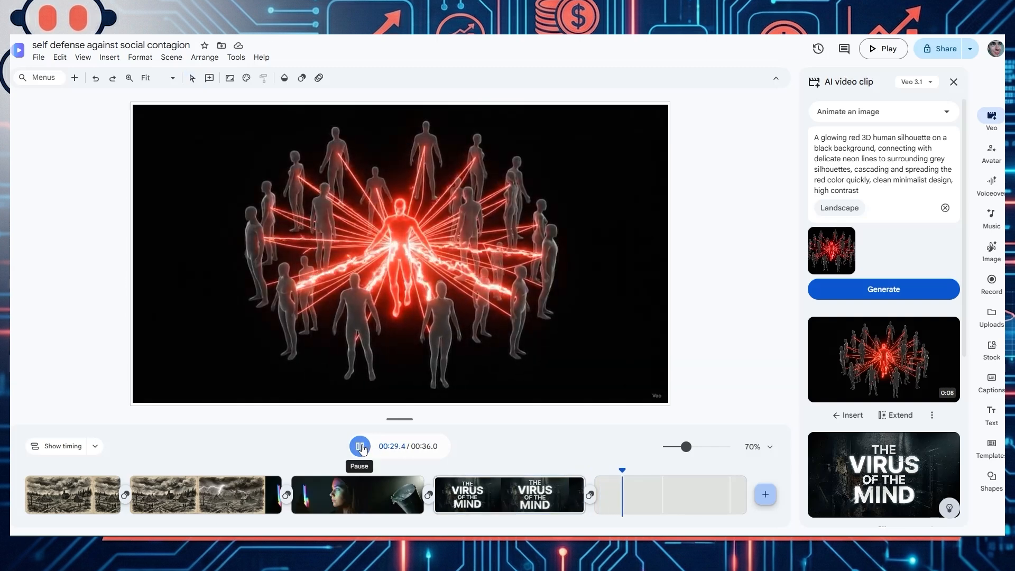
{"action": "left_click", "coordinate": [361, 449]}
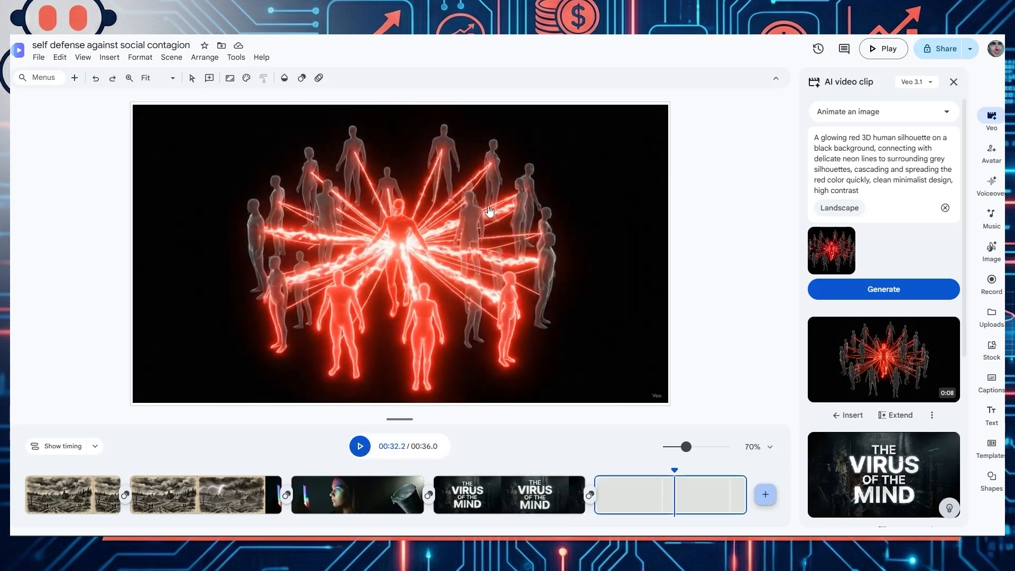